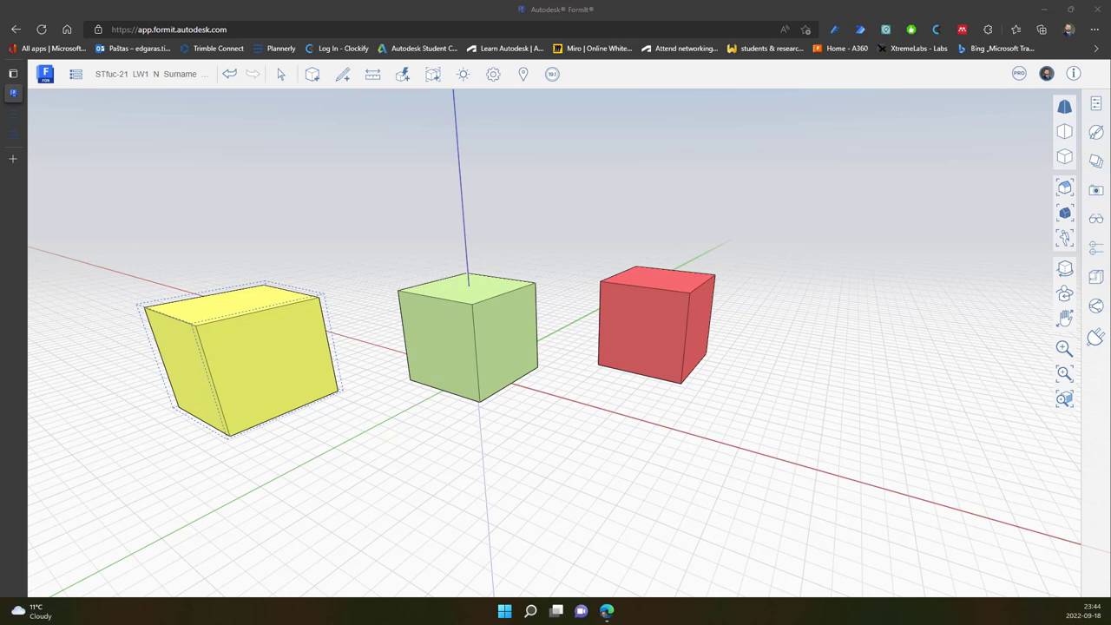
Open the Levels panel for the three-block model, which has no levels yet
click(1095, 249)
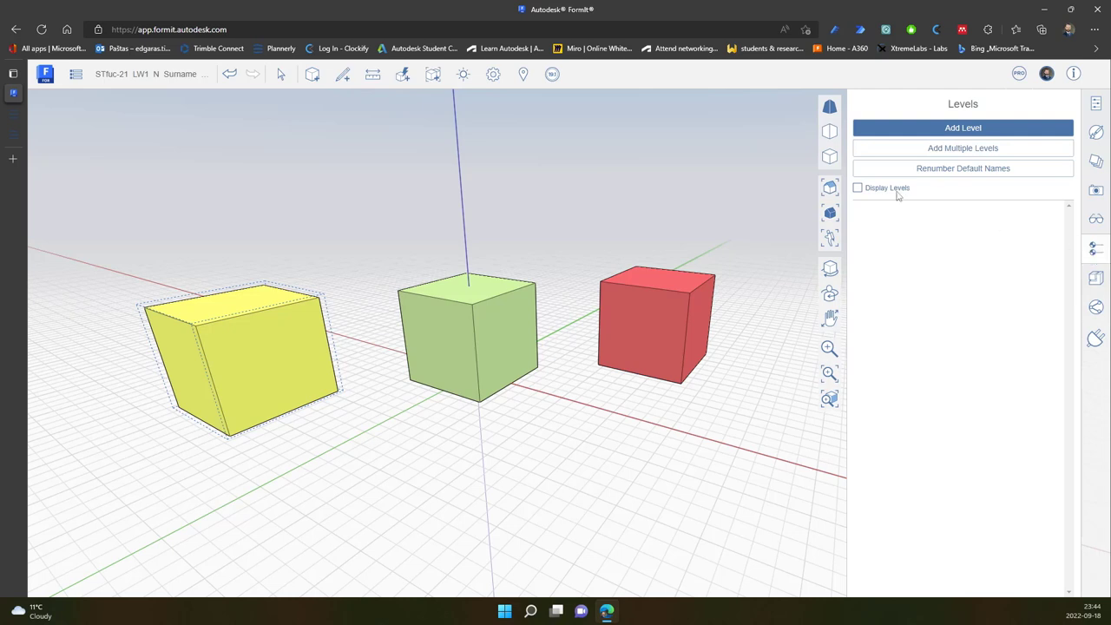
Add Level 1 at 0m and Level 2 at 3.5m, then glance at Properties and return to Levels
click(989, 131)
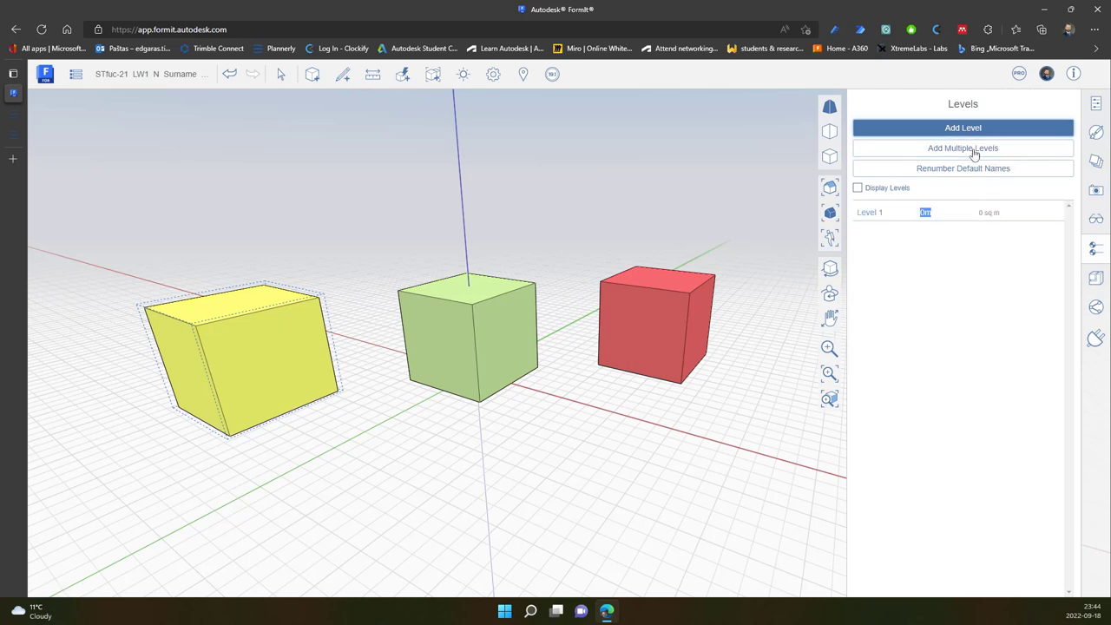
click(874, 217)
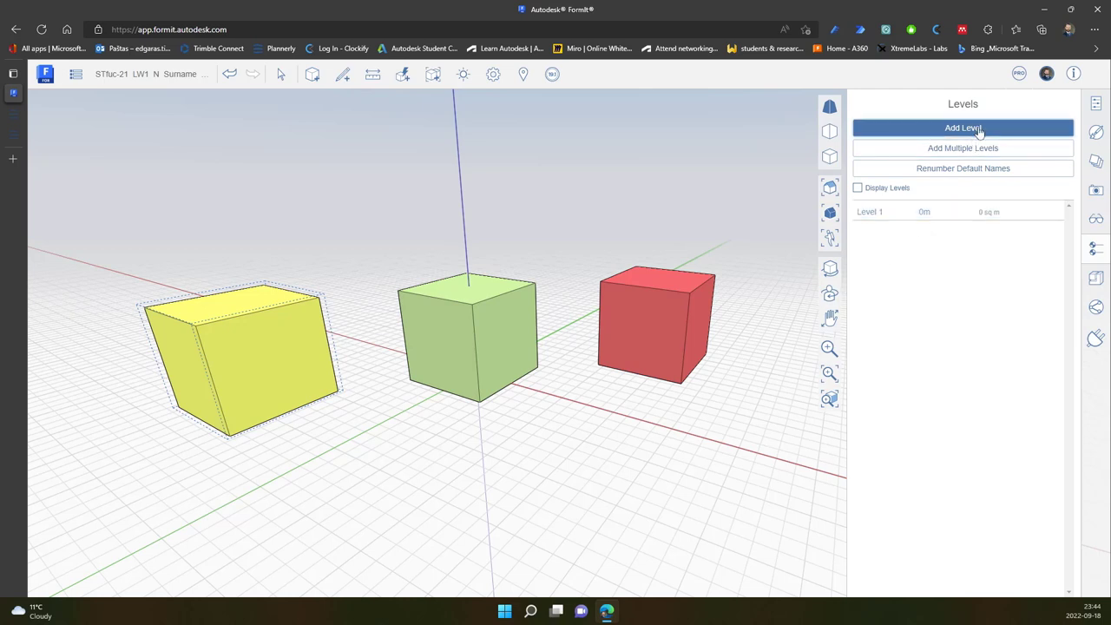
click(979, 128)
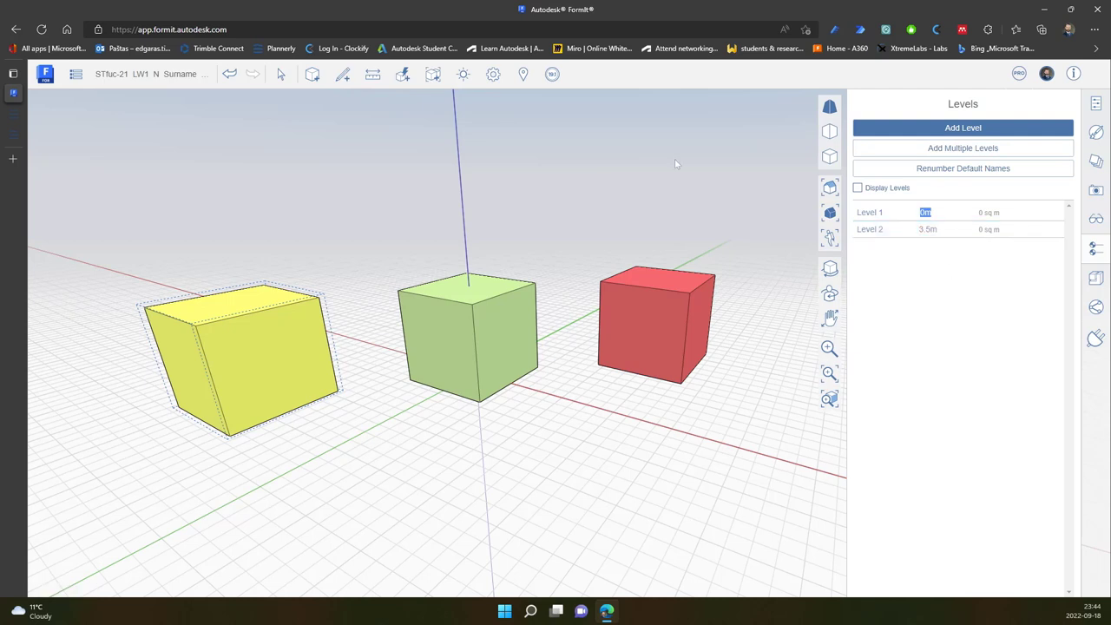
click(493, 76)
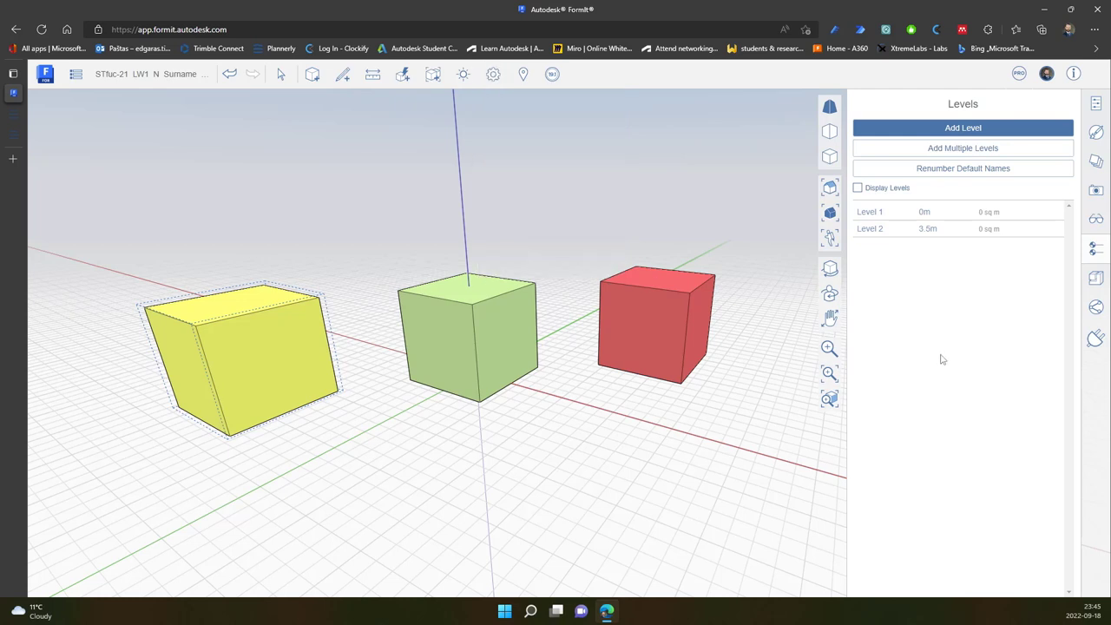
click(1097, 105)
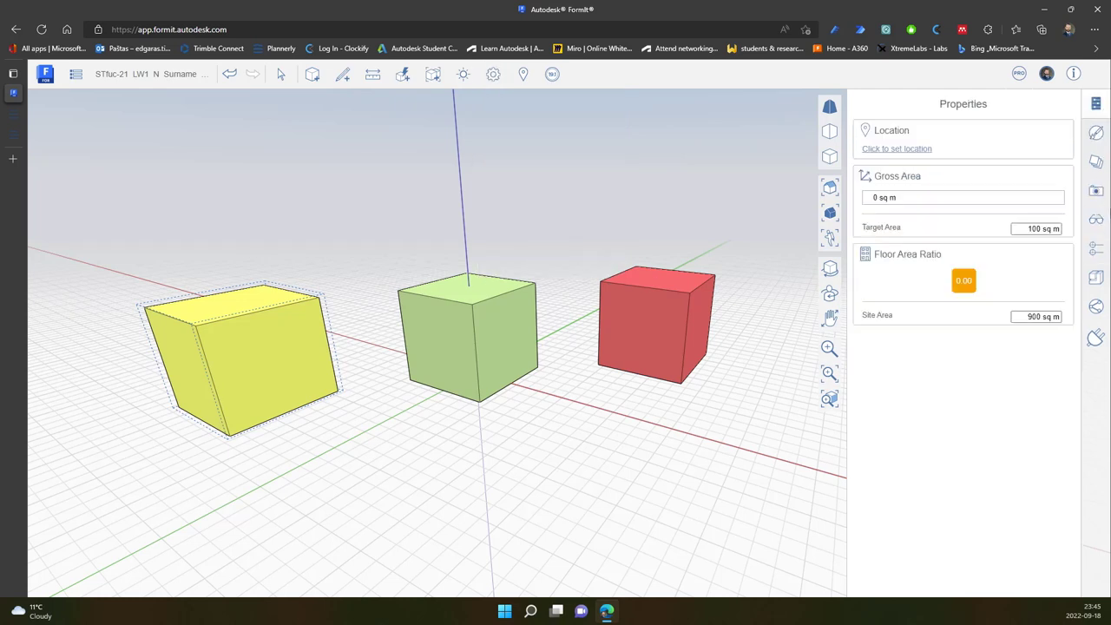
click(1097, 249)
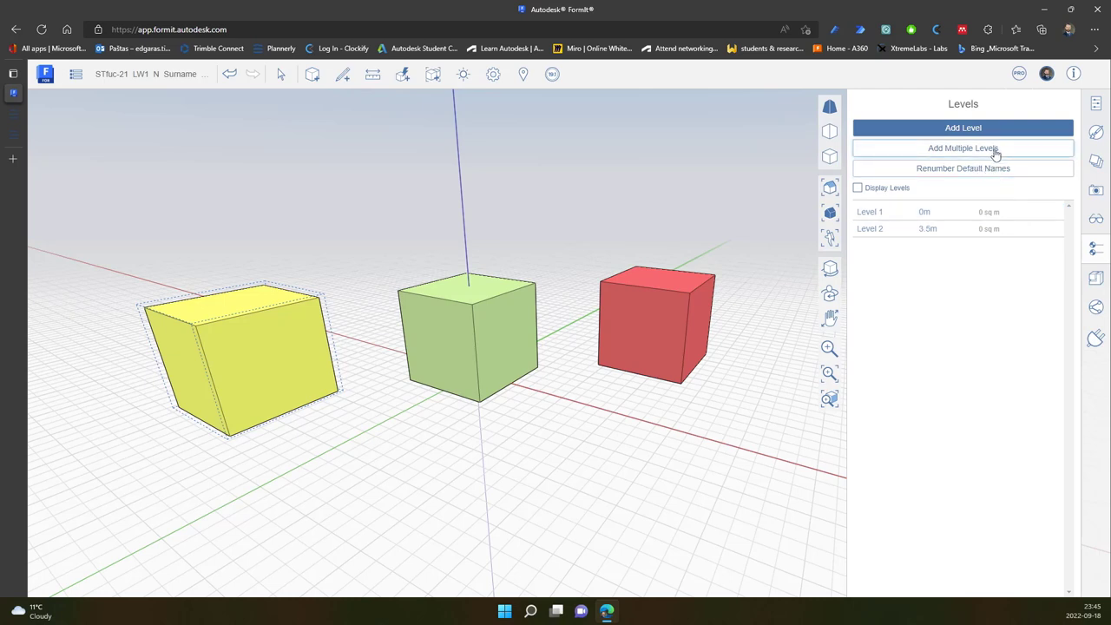
Delete Level 2 and add ten levels spaced 3m apart, giving Levels 1–11 from 0m to 30m
click(1058, 229)
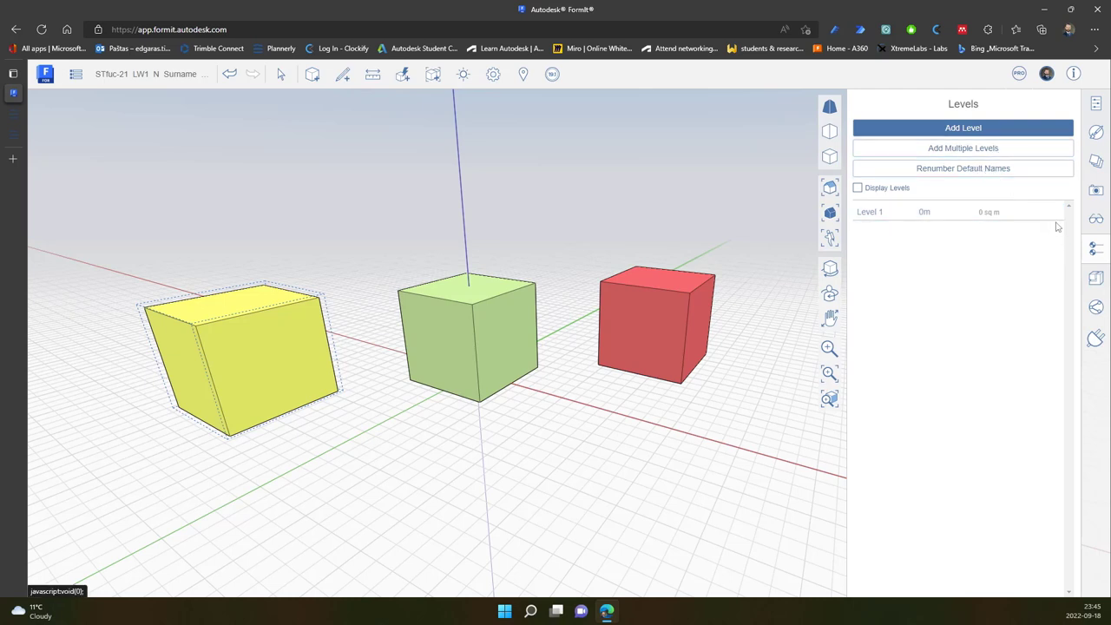
click(984, 148)
click(545, 348)
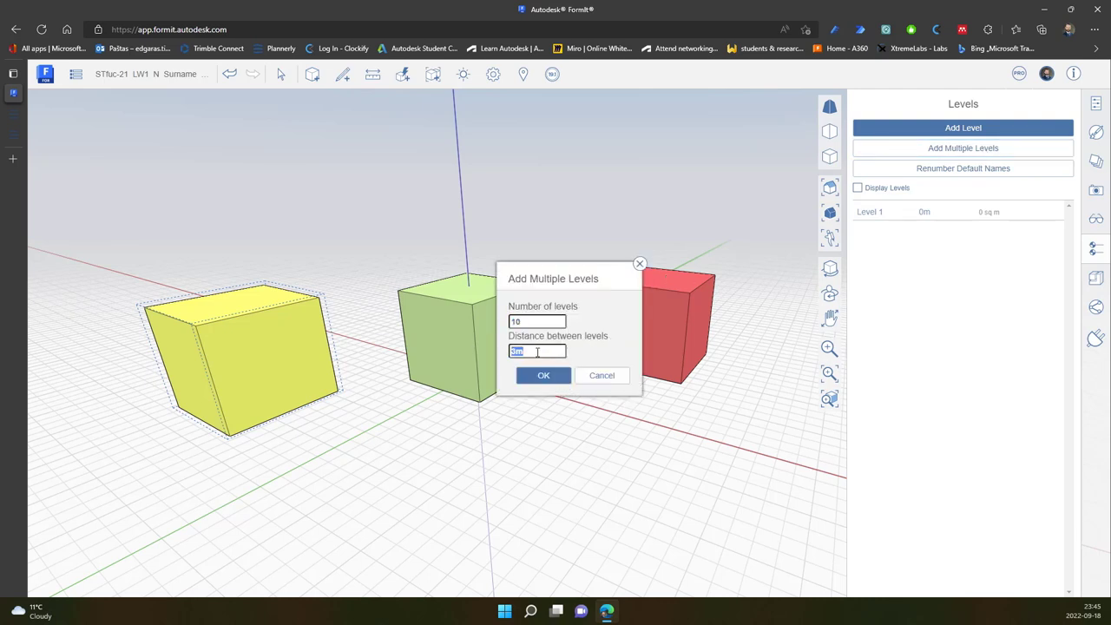
click(536, 321)
click(554, 378)
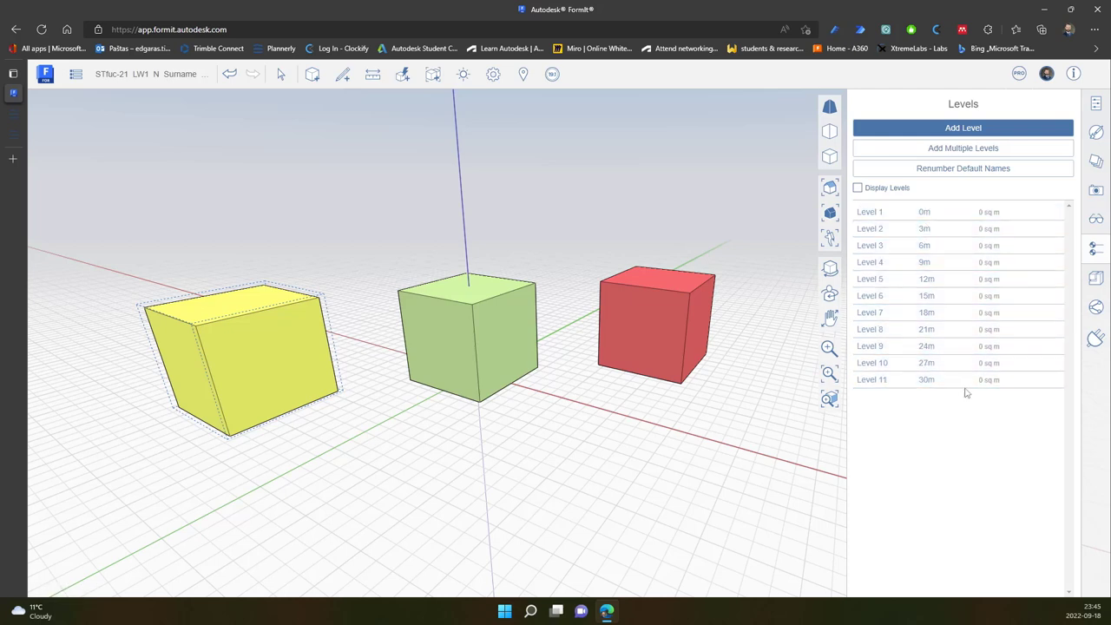
Add an extra Level 12 at the top, then delete it again
click(1000, 130)
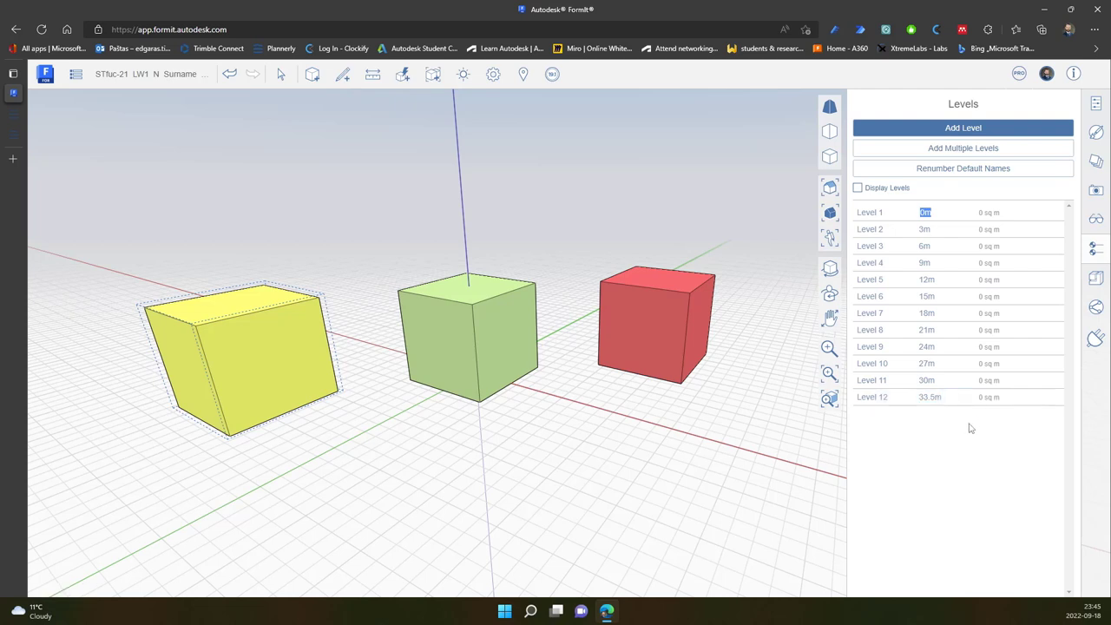
click(1052, 397)
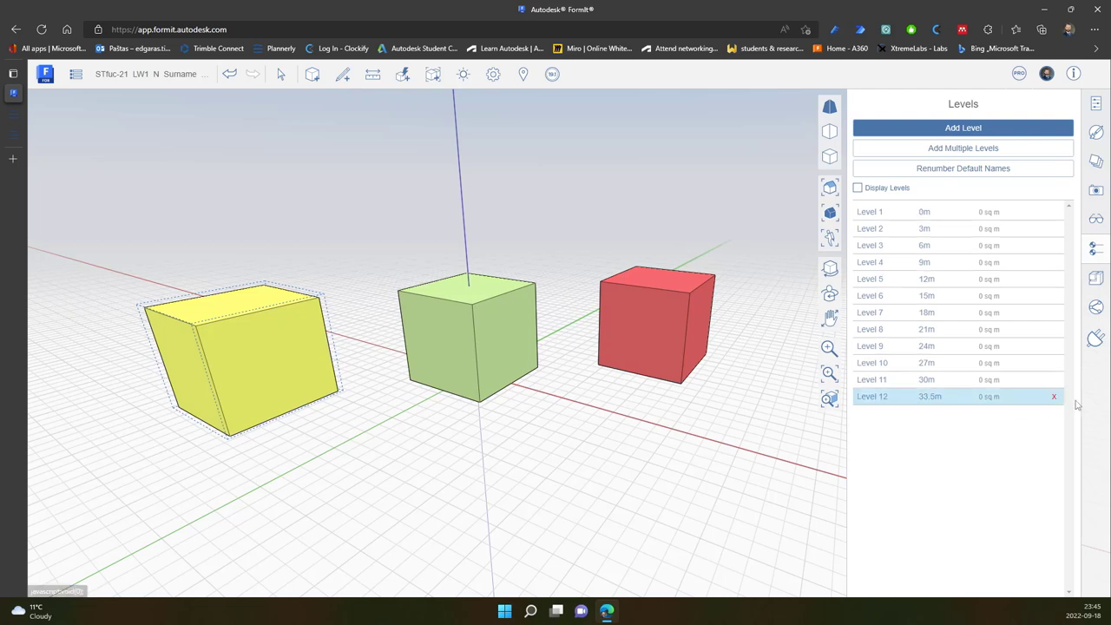
click(1053, 397)
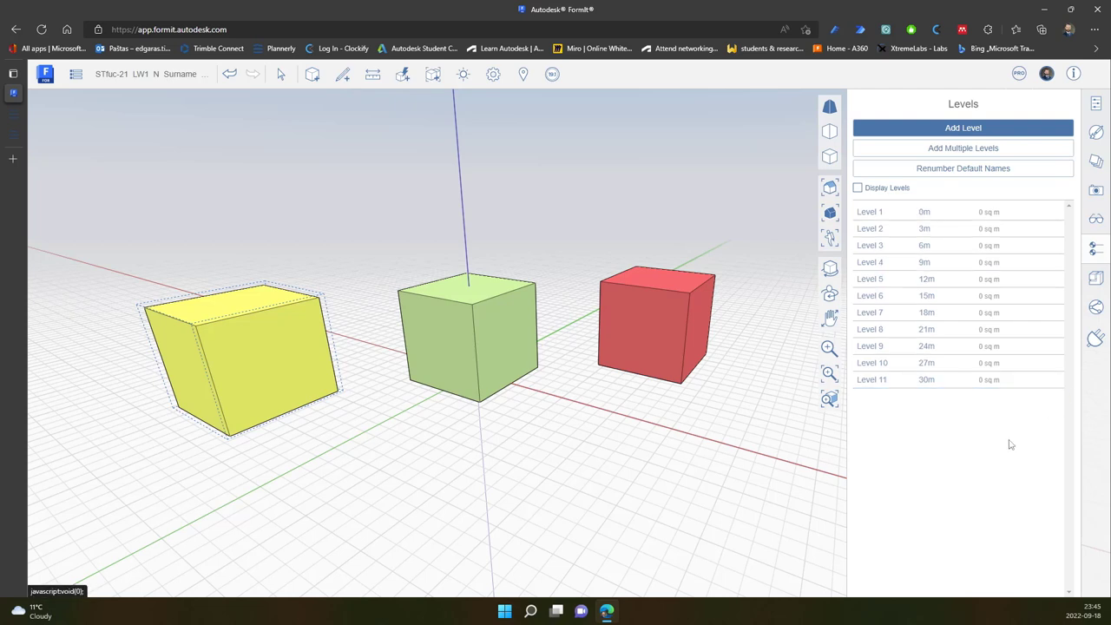
Renumber the level names and temporarily rename Level 4 to '555'
click(993, 174)
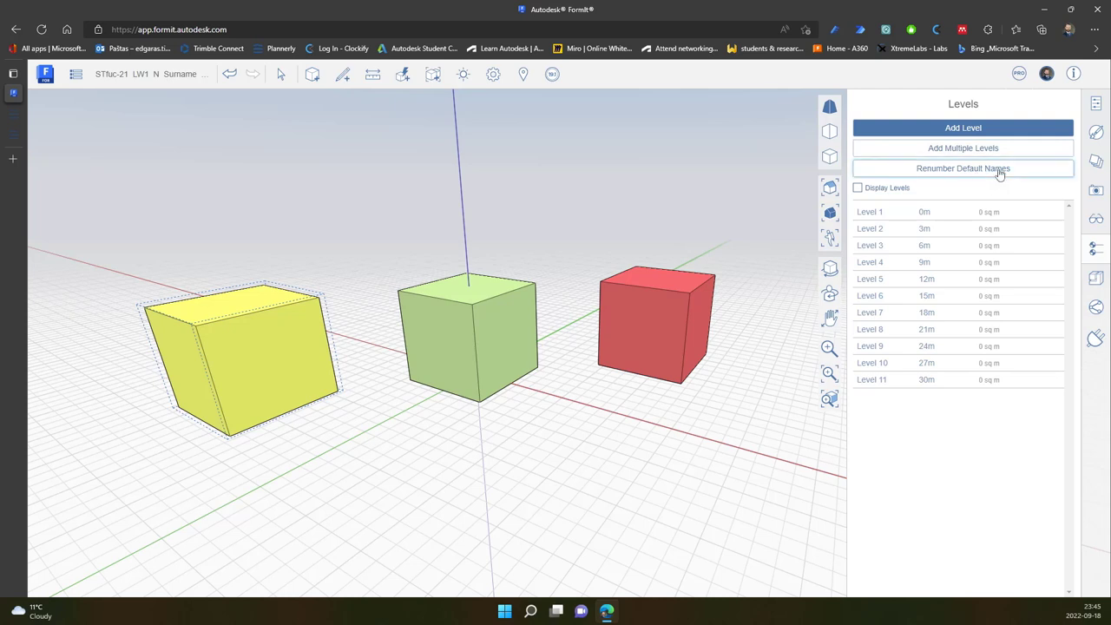
double_click(877, 262)
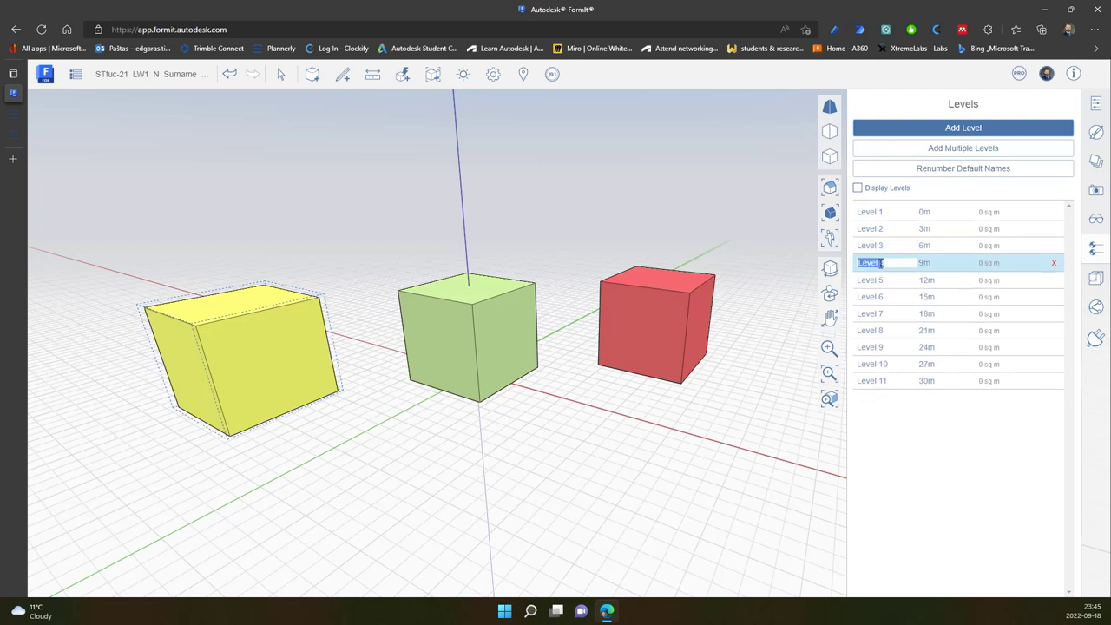
text(5555)
key(Return)
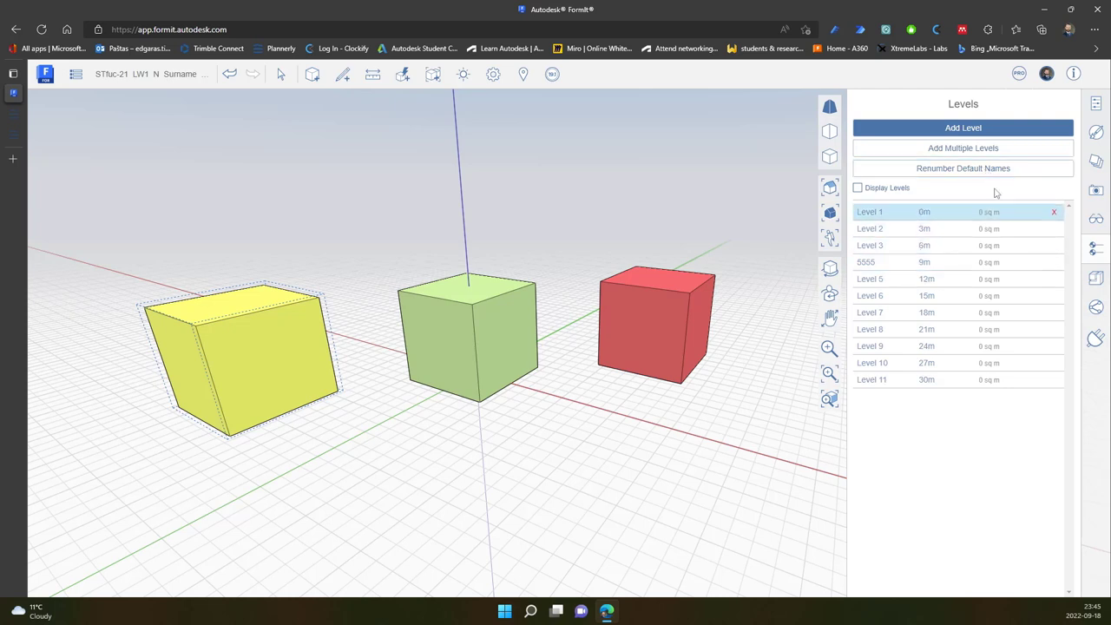
double_click(868, 263)
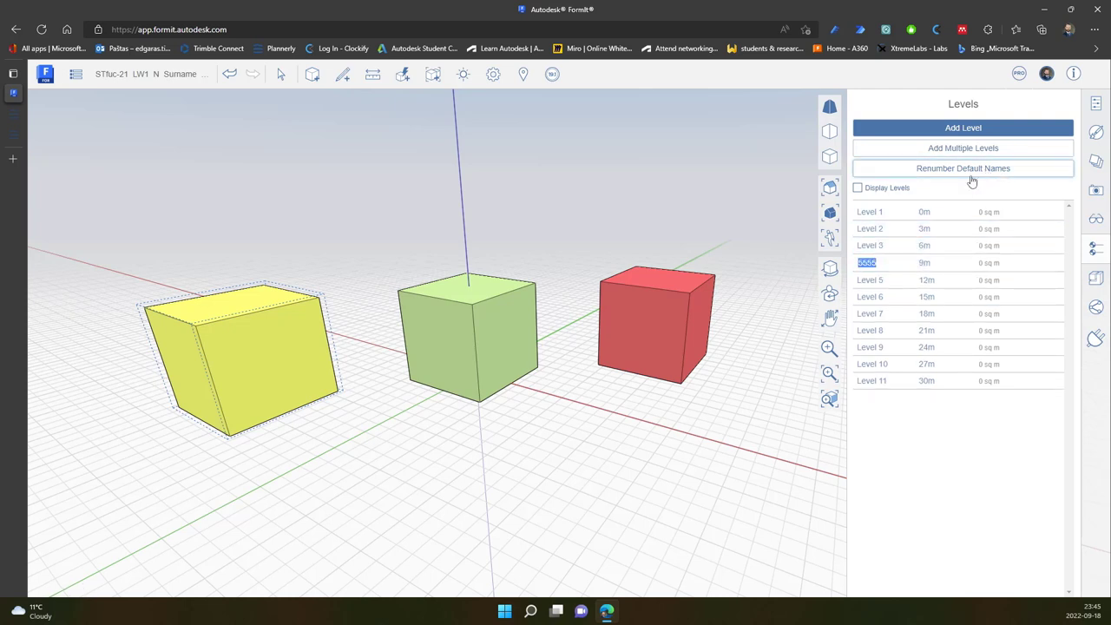
Delete the renamed level and those above it, leaving Levels 1–3 at 0m, 3m, 6m
click(1054, 263)
click(1055, 263)
click(1054, 262)
click(1055, 263)
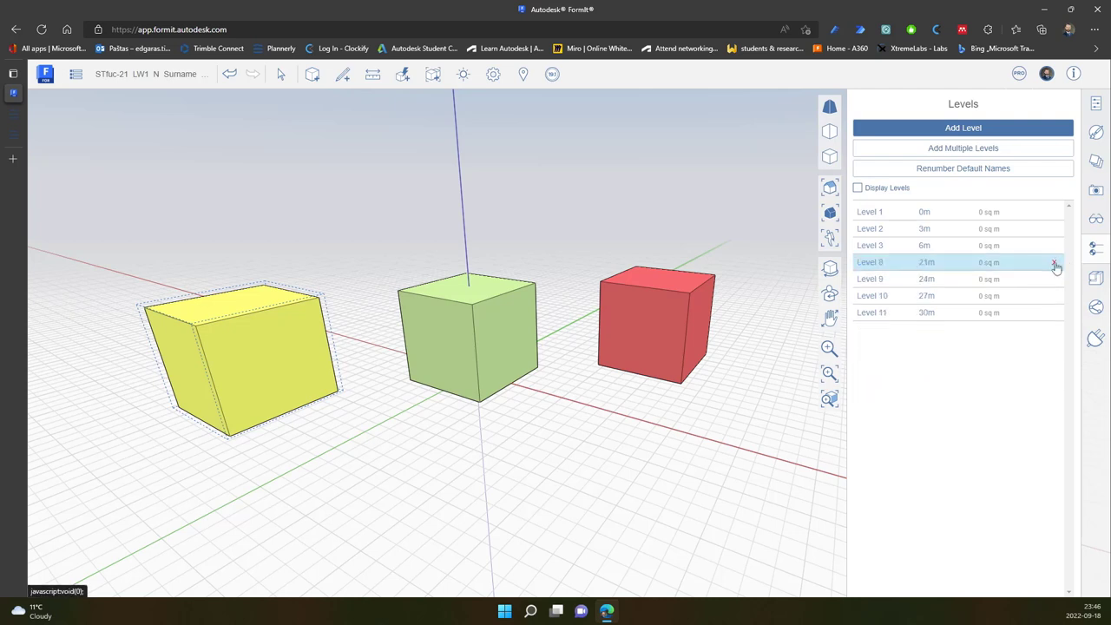
click(1055, 263)
click(1055, 263)
click(1054, 263)
click(1054, 263)
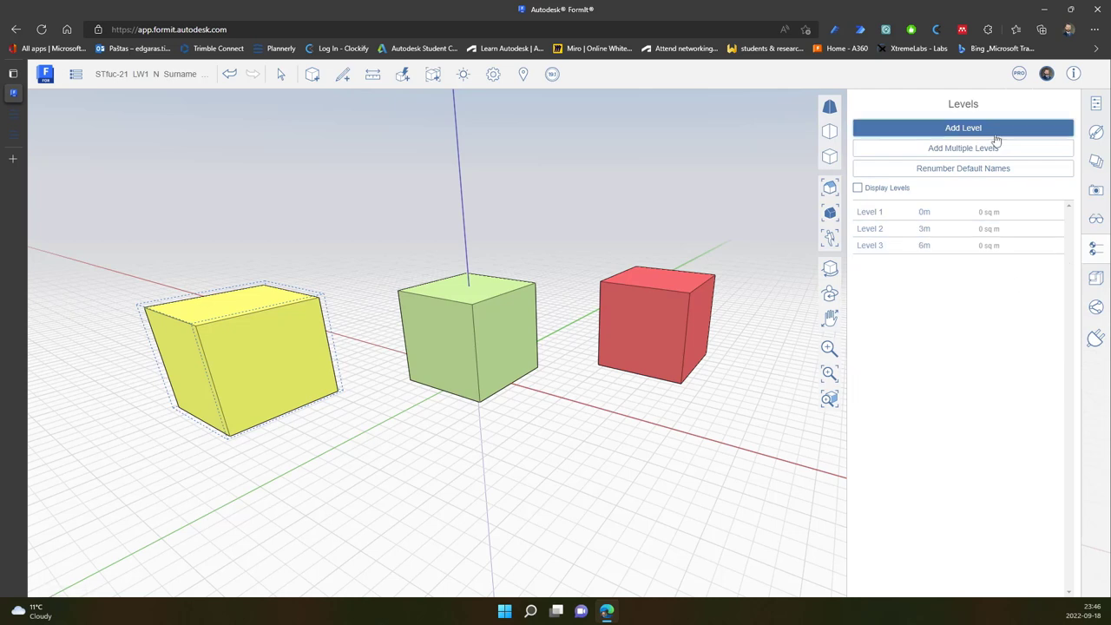
click(990, 168)
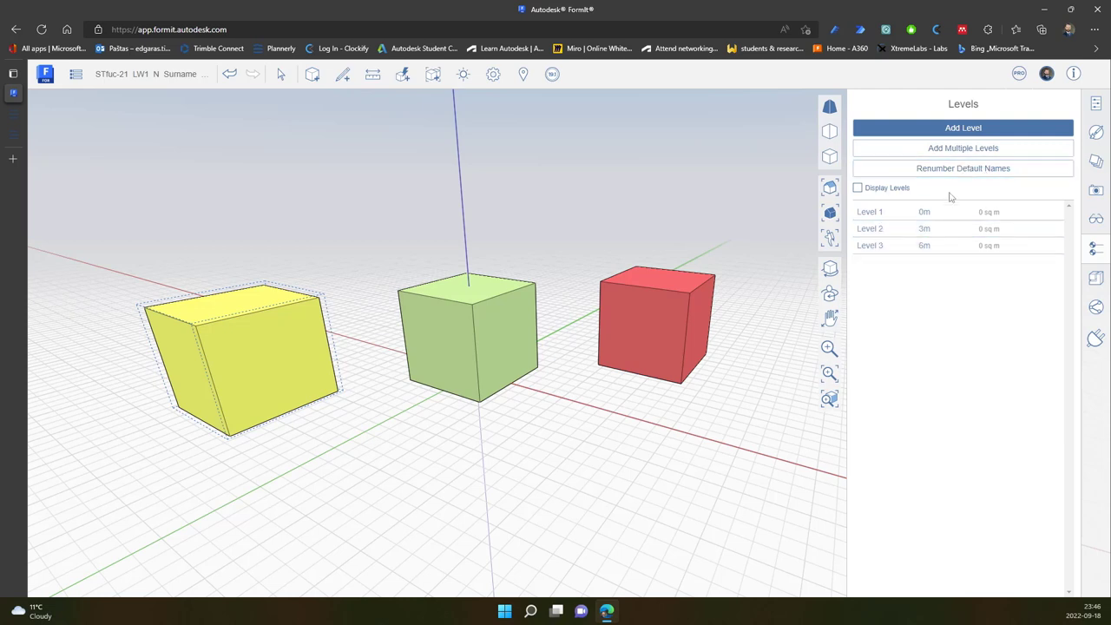
Turn on Display Levels, orbit the view, and bring up the Properties panel
click(868, 191)
middle_drag(536, 473, 566, 451)
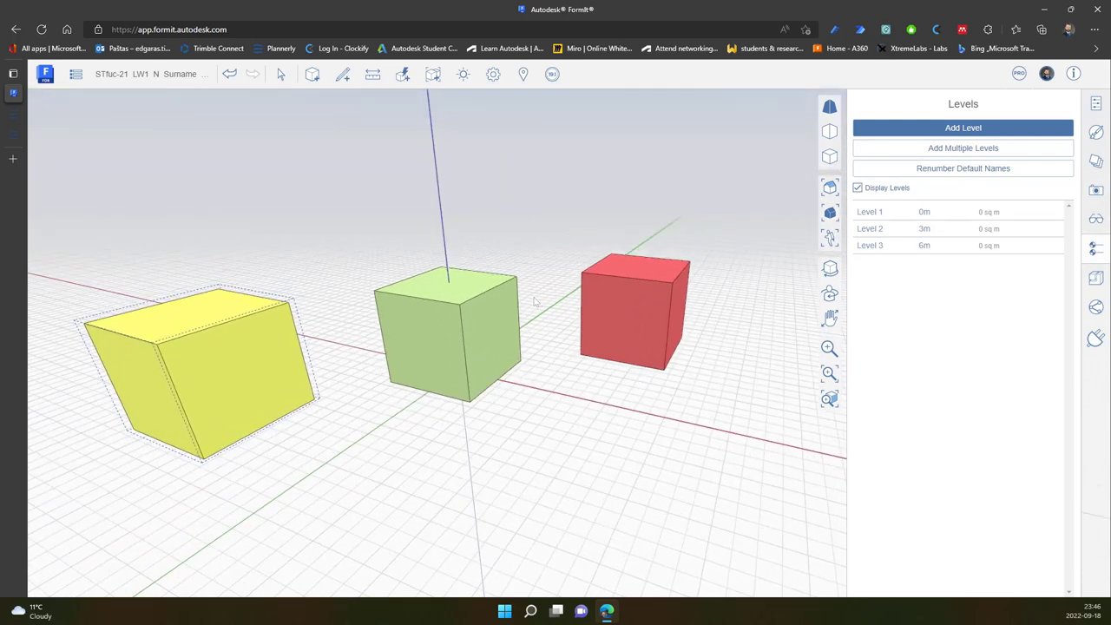
drag(99, 156, 752, 523)
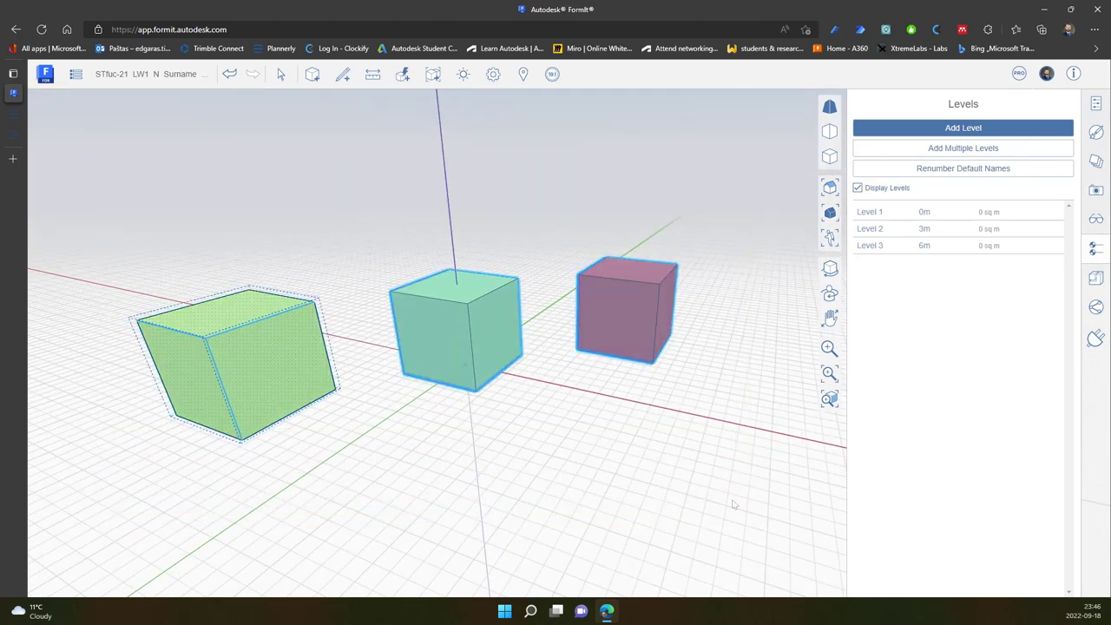
click(1097, 105)
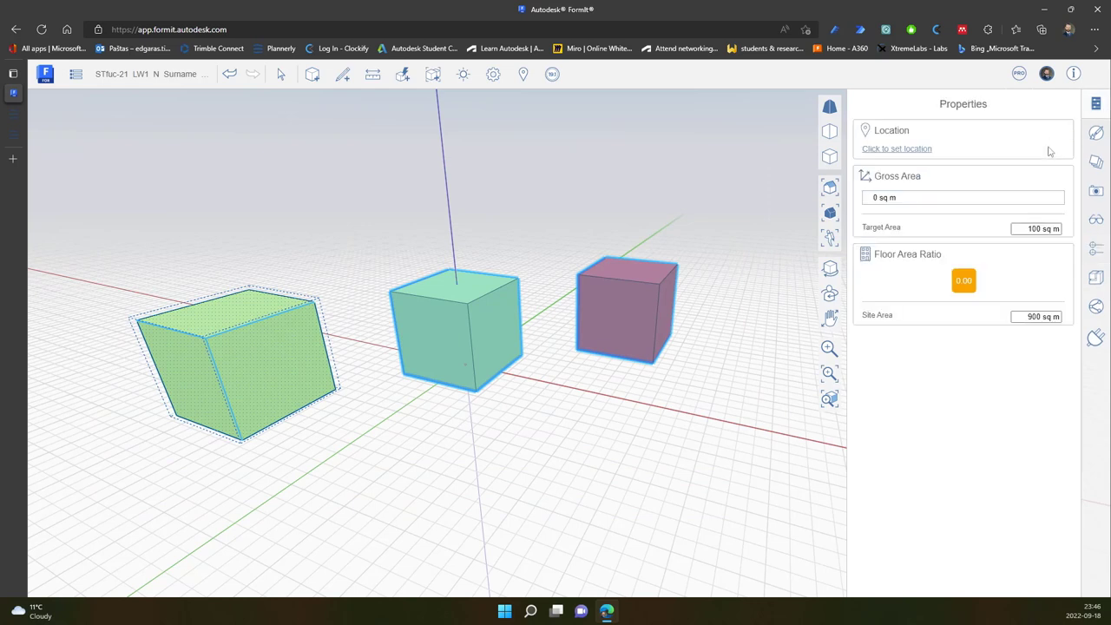
click(703, 393)
Enable levels for the red, yellow and green blocks, one block at a time
drag(536, 192, 745, 454)
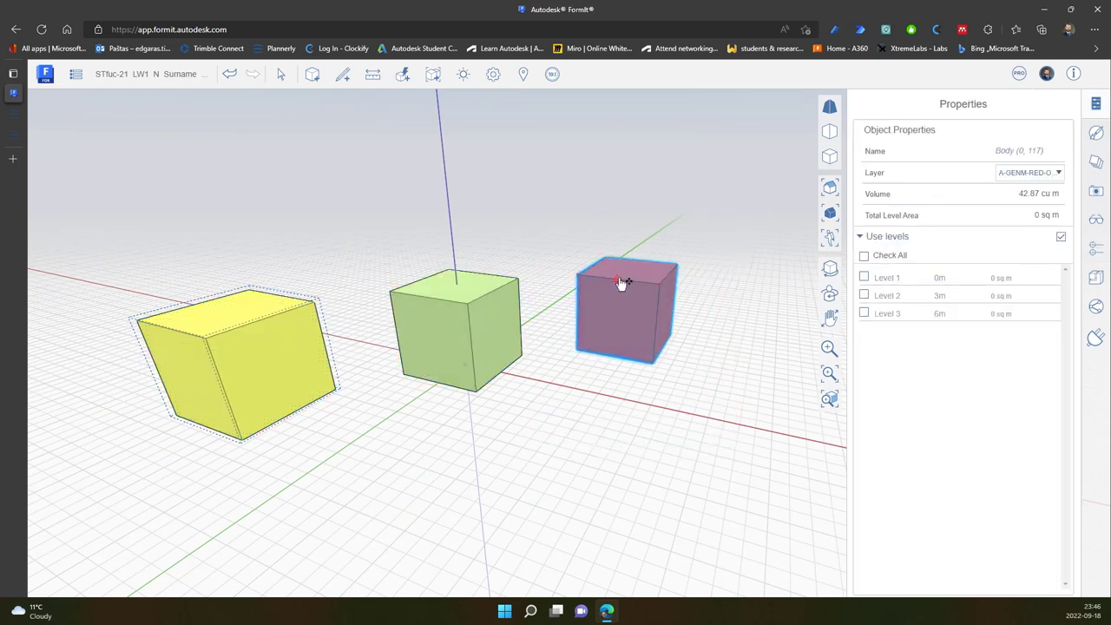
click(865, 257)
click(619, 414)
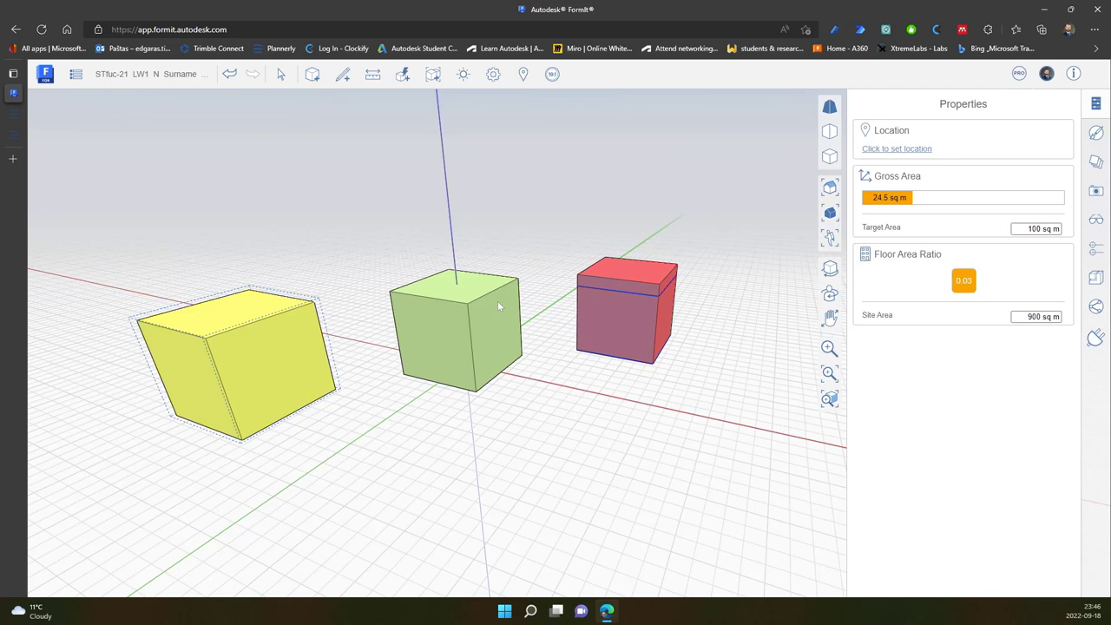
drag(98, 228, 366, 503)
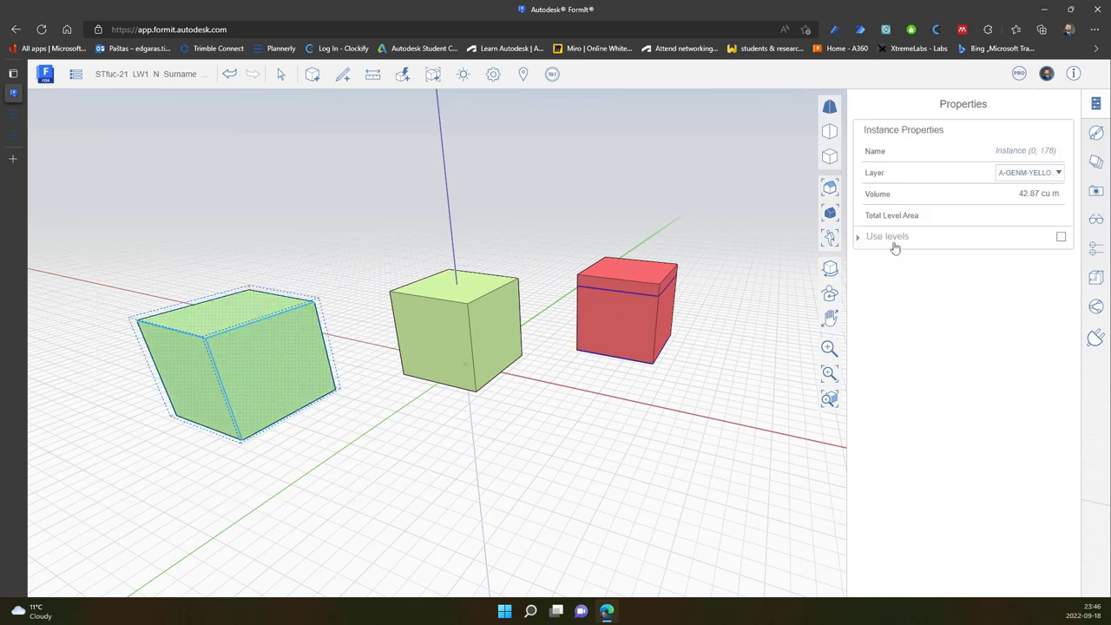
click(1060, 237)
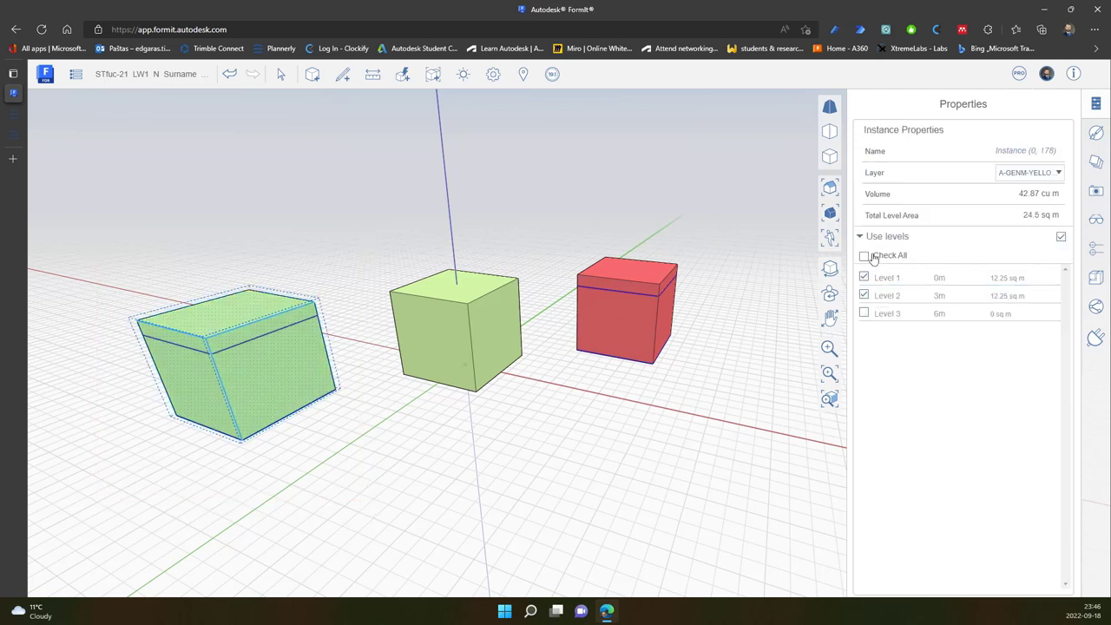
click(582, 438)
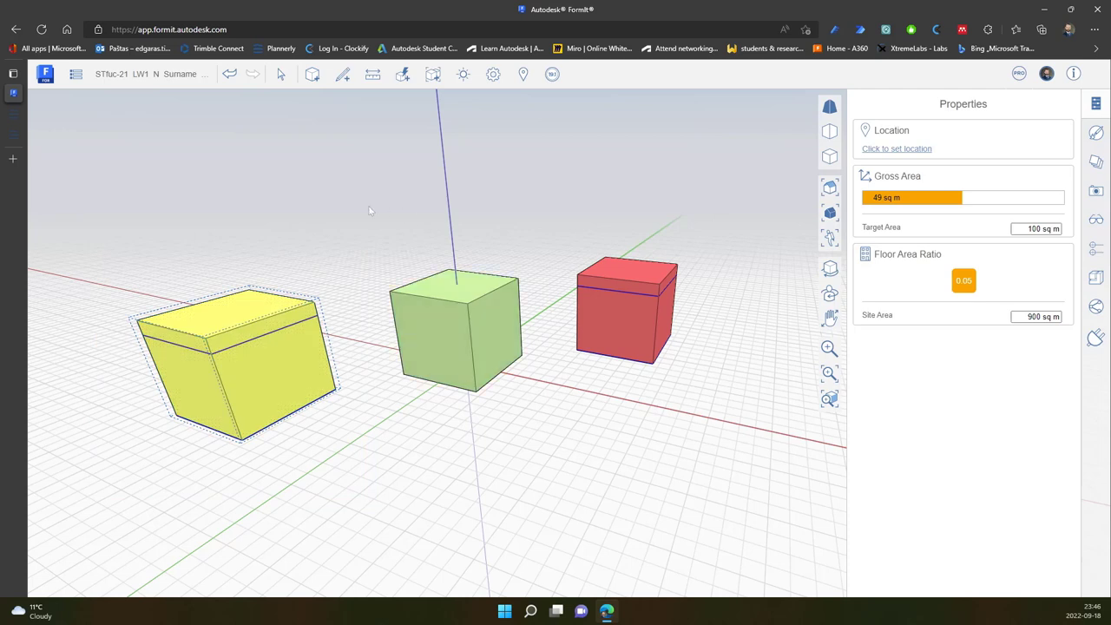
drag(368, 211, 553, 447)
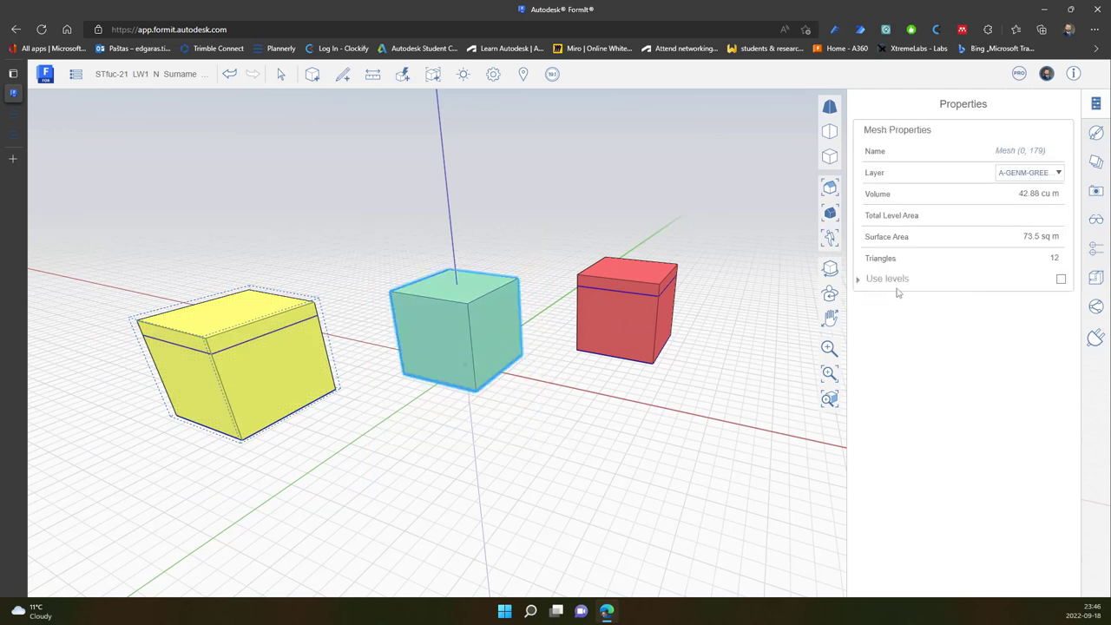
click(1061, 279)
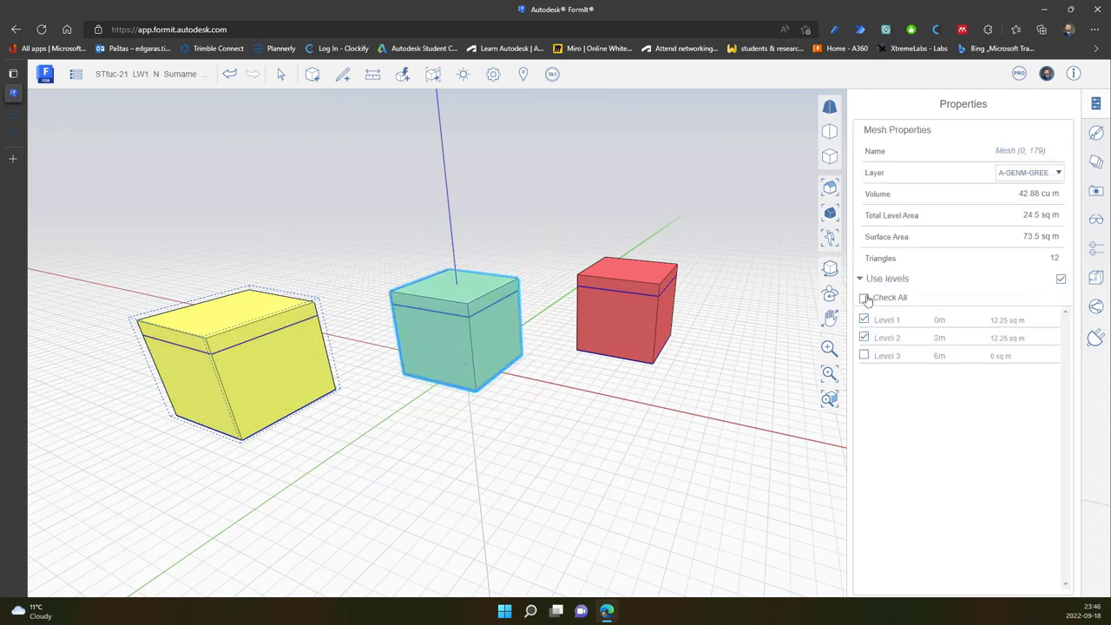
click(681, 445)
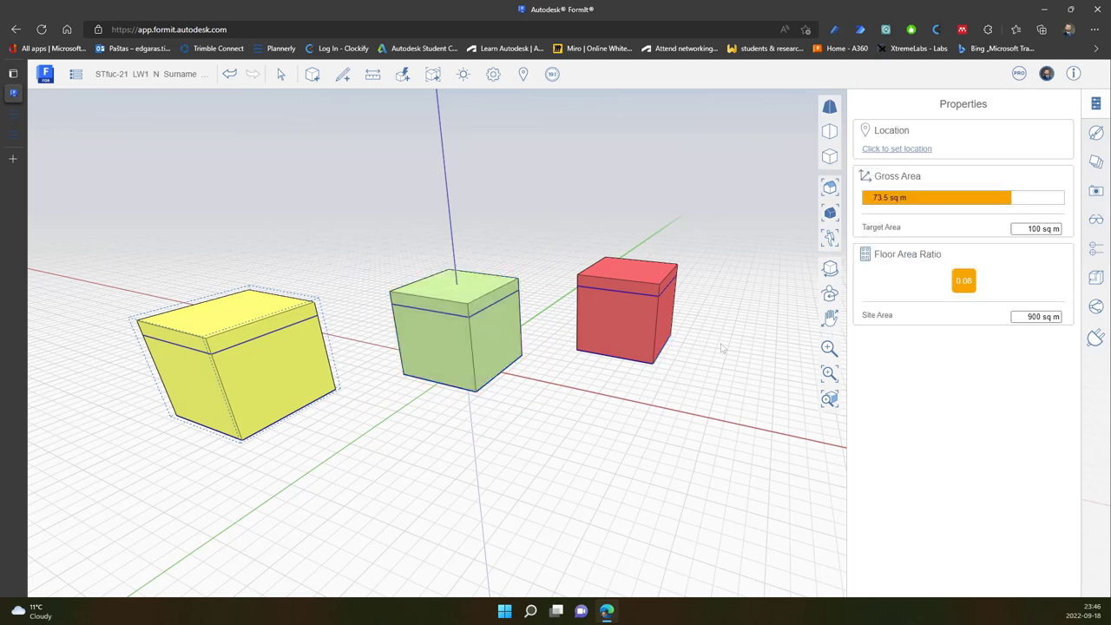
Add a new Level 4 and set its elevation to 0 m
click(1096, 163)
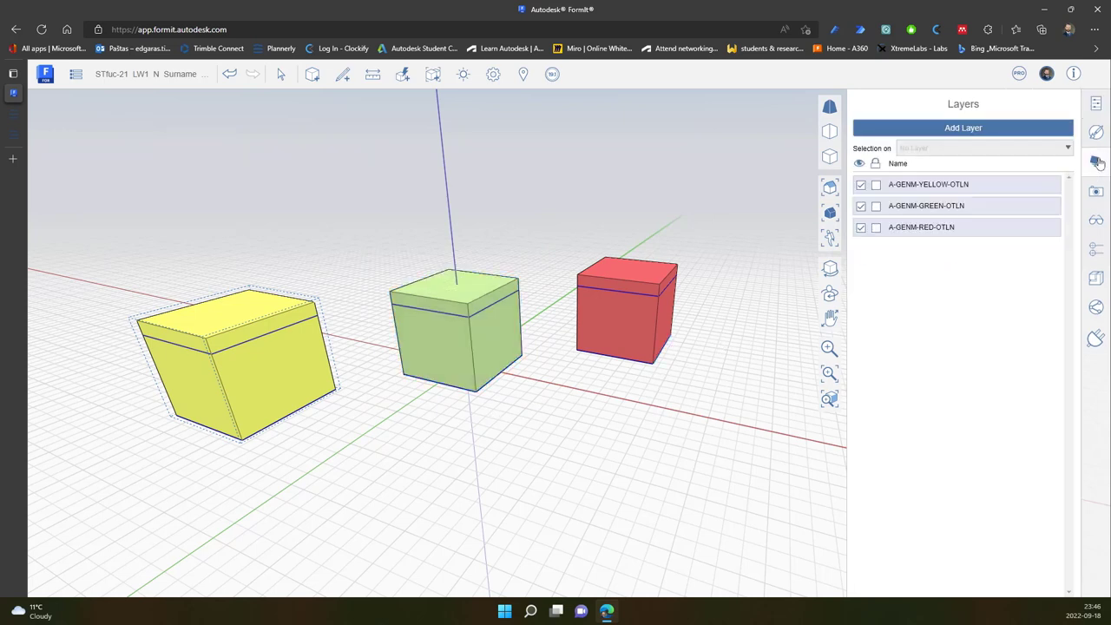
click(1096, 249)
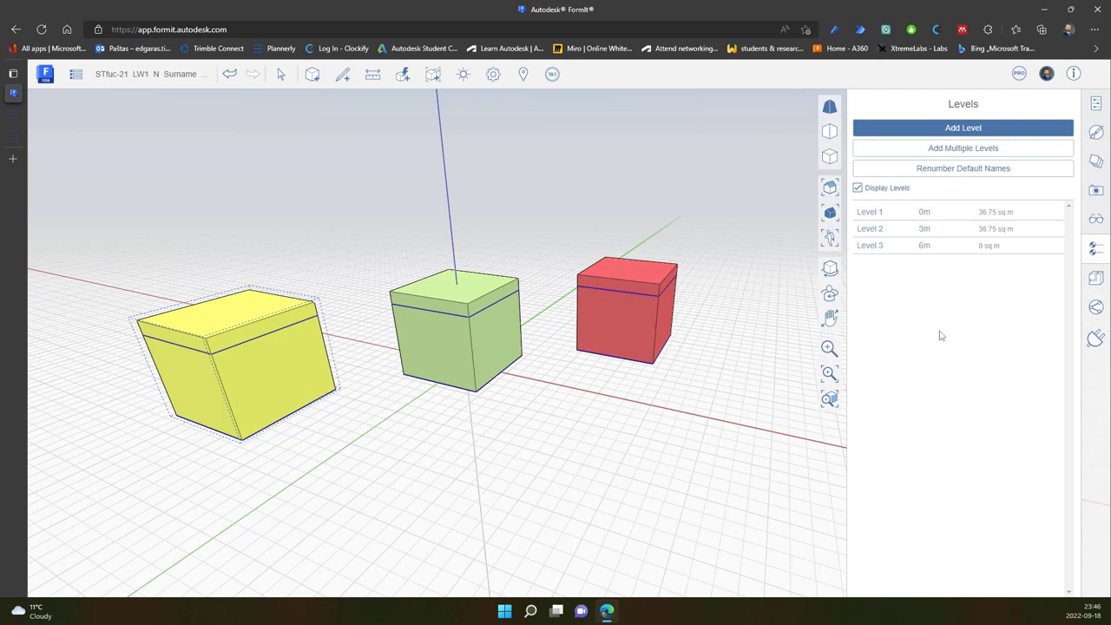
click(974, 129)
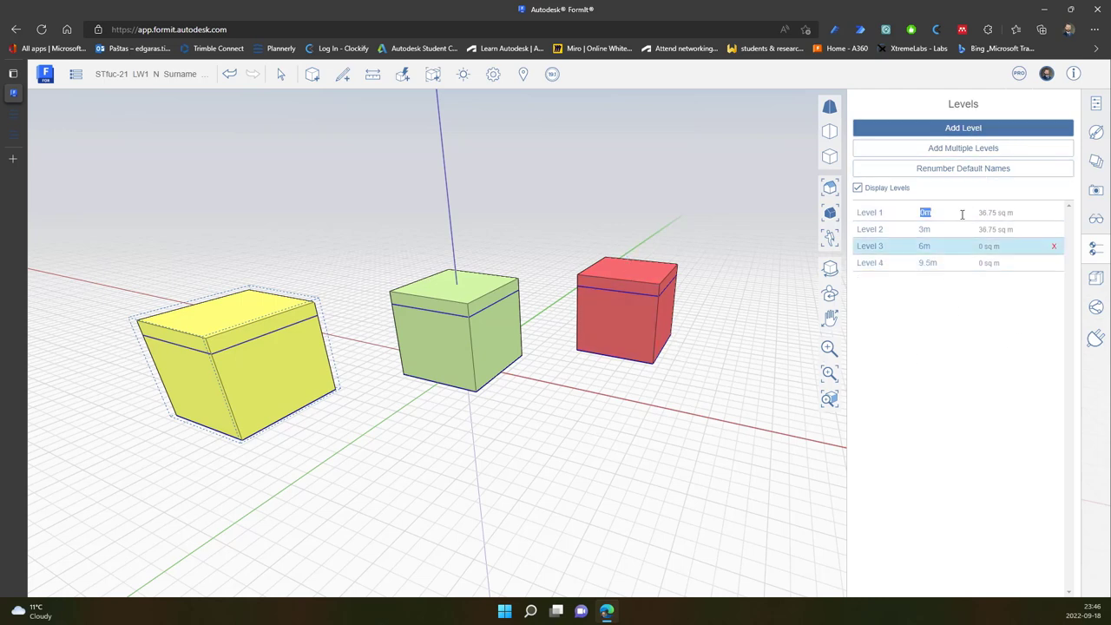
double_click(931, 262)
text(0)
key(Return)
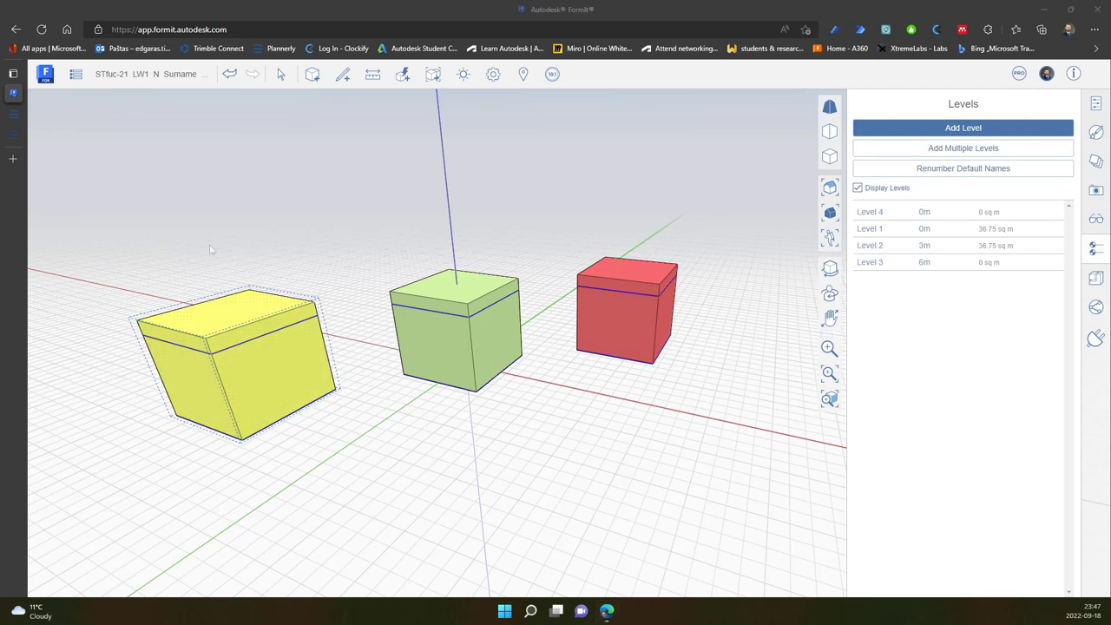
Switch to the Plannerly 2.1.7 (IfcSlab) Slabs task and scroll through its checklist and requirements
click(52, 113)
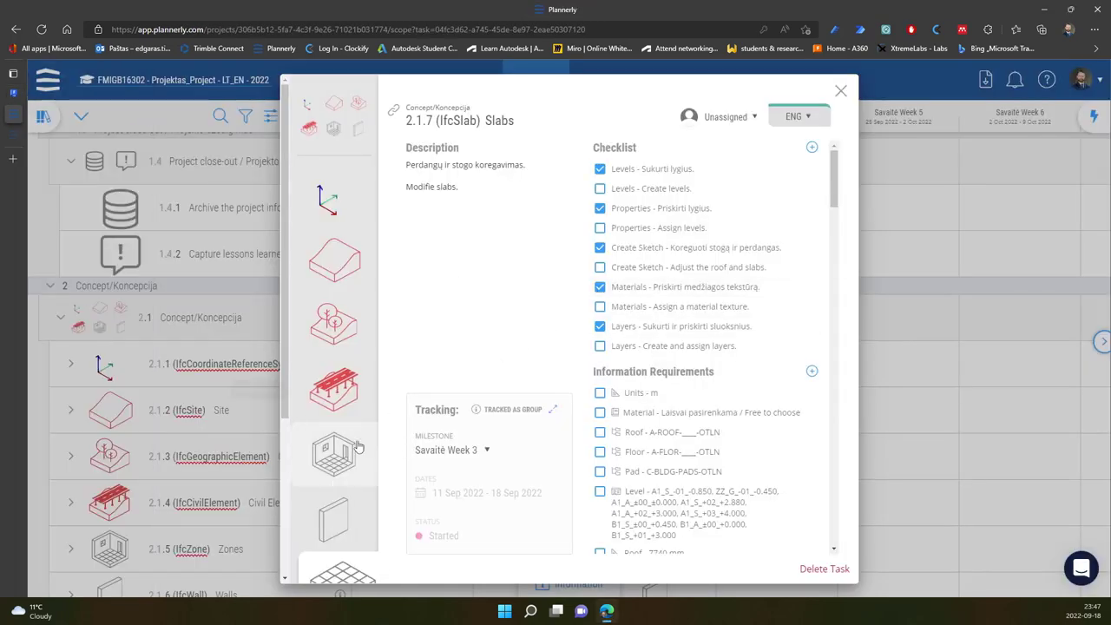
scroll(359, 445, down, 3)
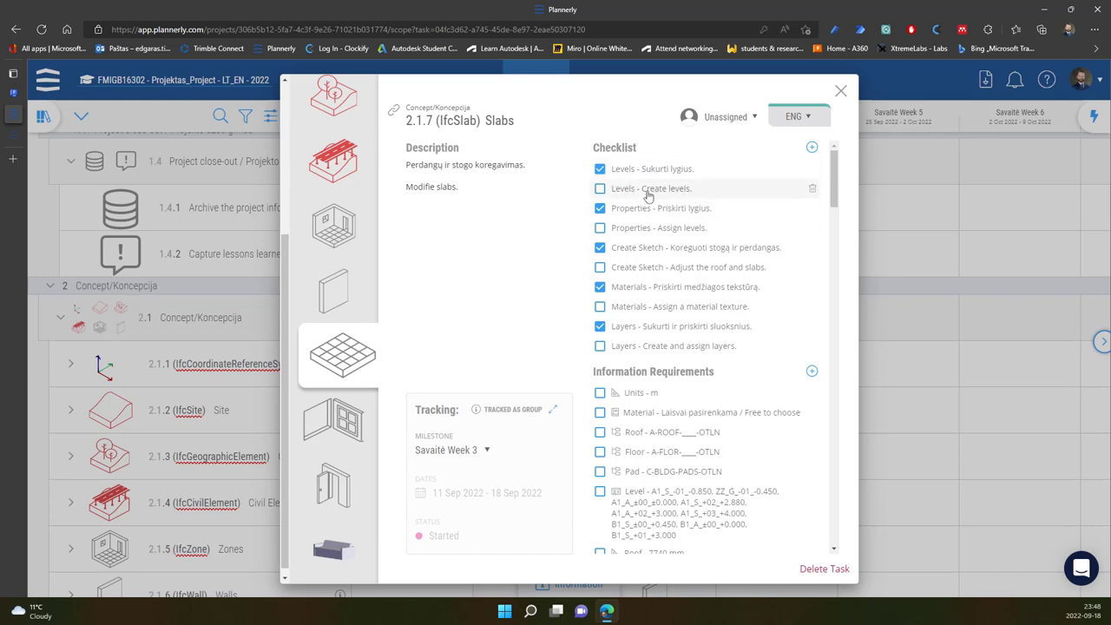
scroll(694, 441, down, 3)
Try several text selections on the level names in the Slabs Level requirement
scroll(701, 371, up, 1)
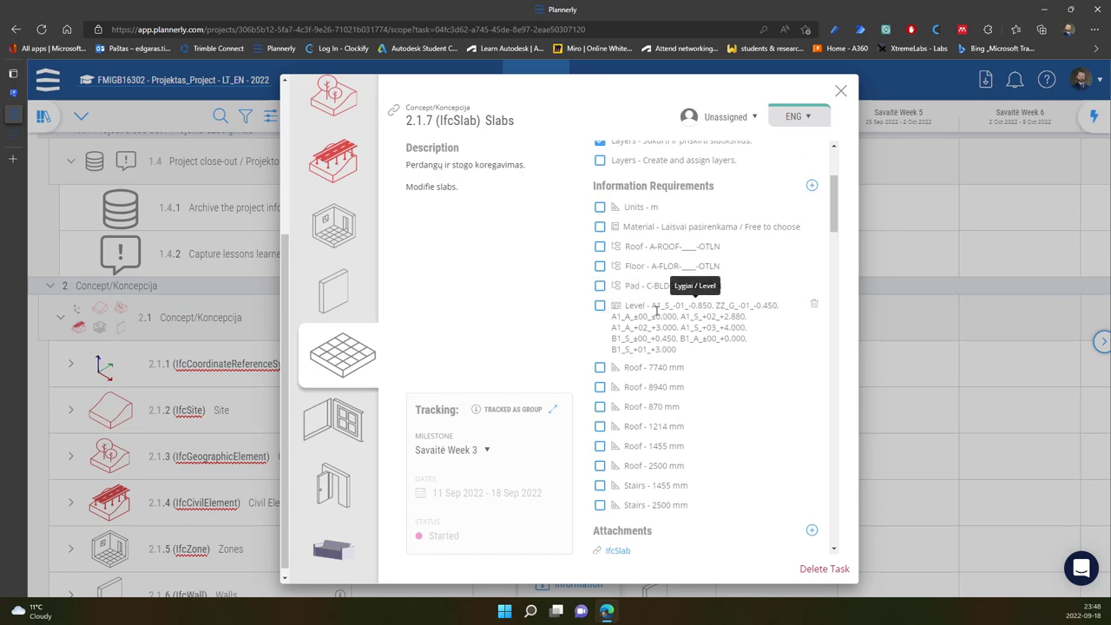
drag(649, 305, 696, 354)
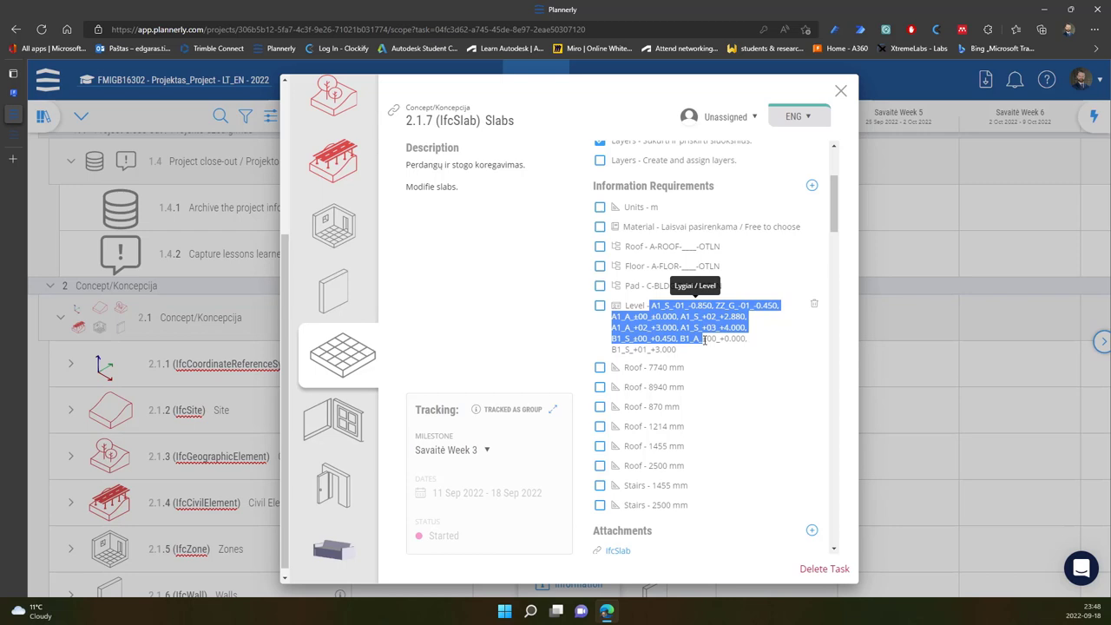
click(681, 327)
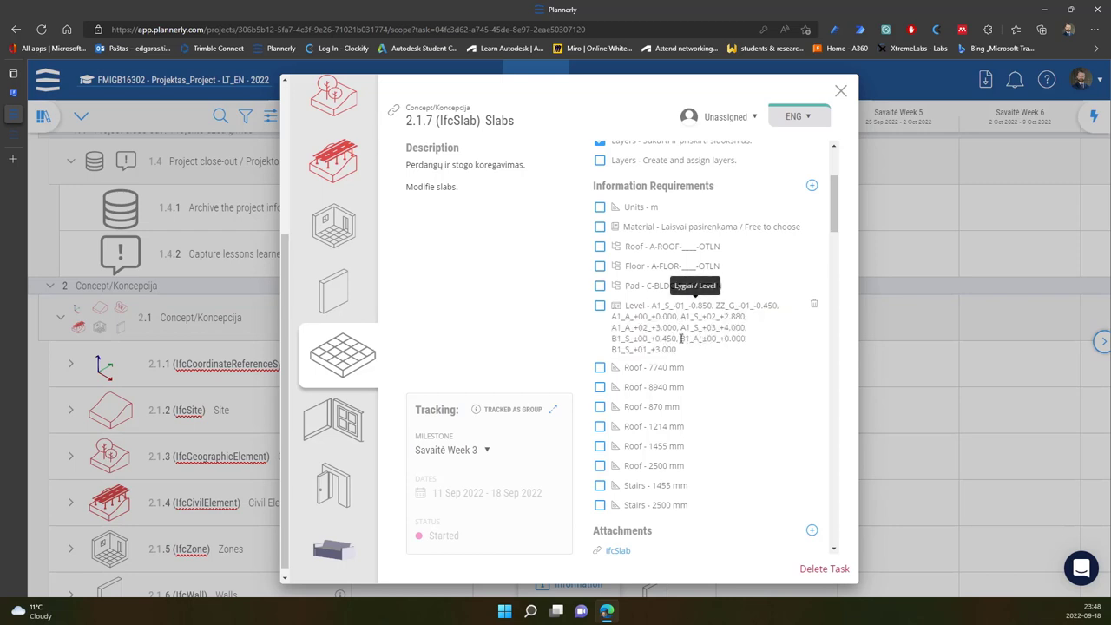
drag(681, 338, 692, 339)
drag(692, 339, 698, 339)
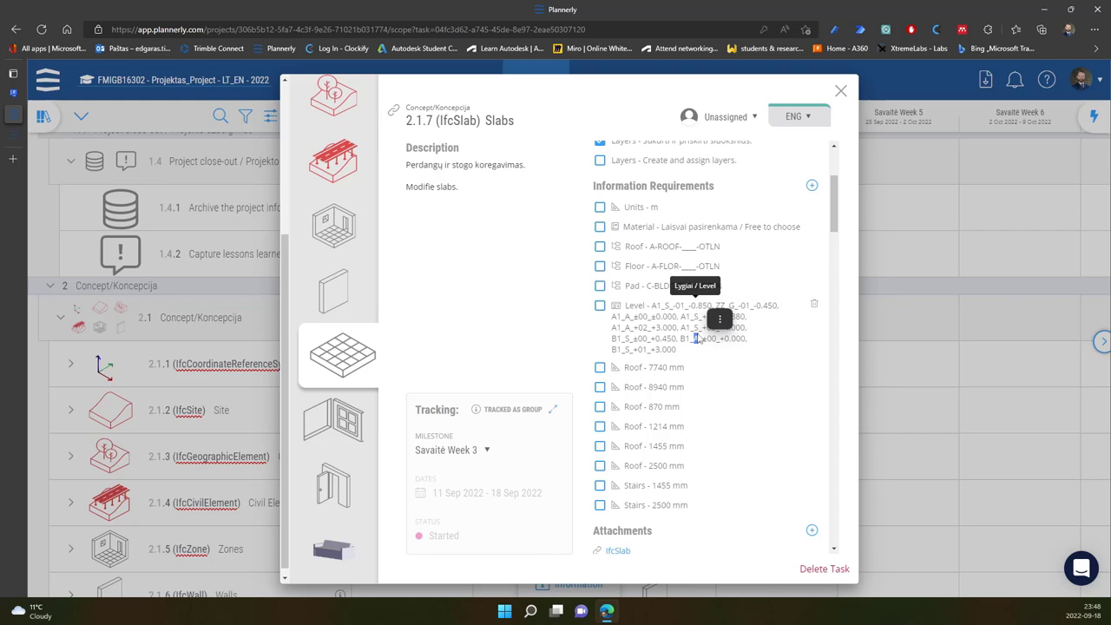
click(698, 328)
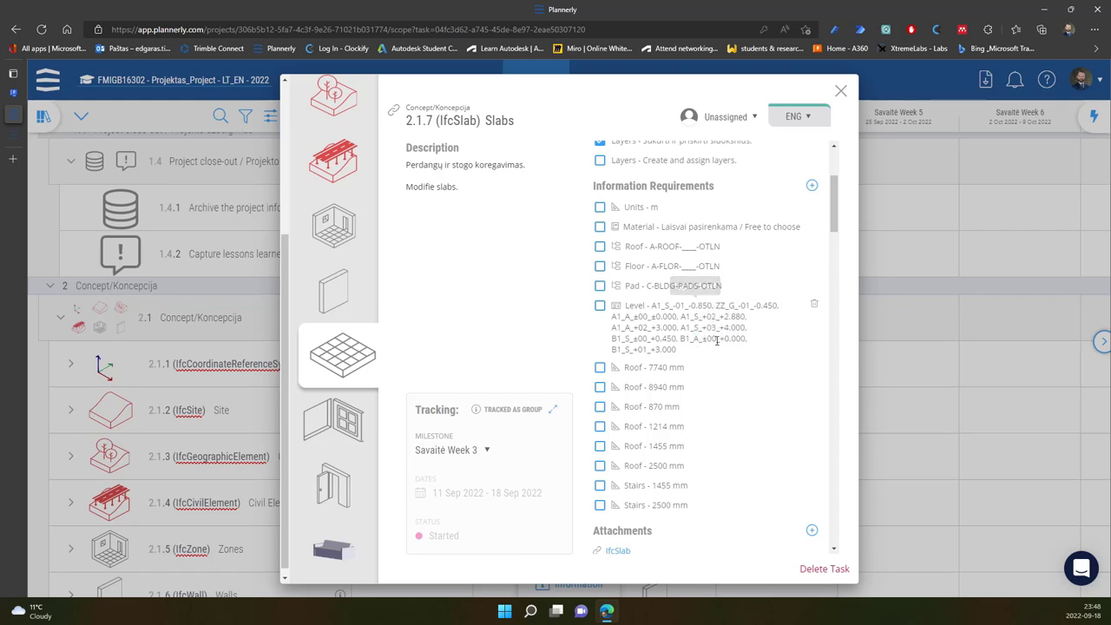
drag(703, 338, 718, 340)
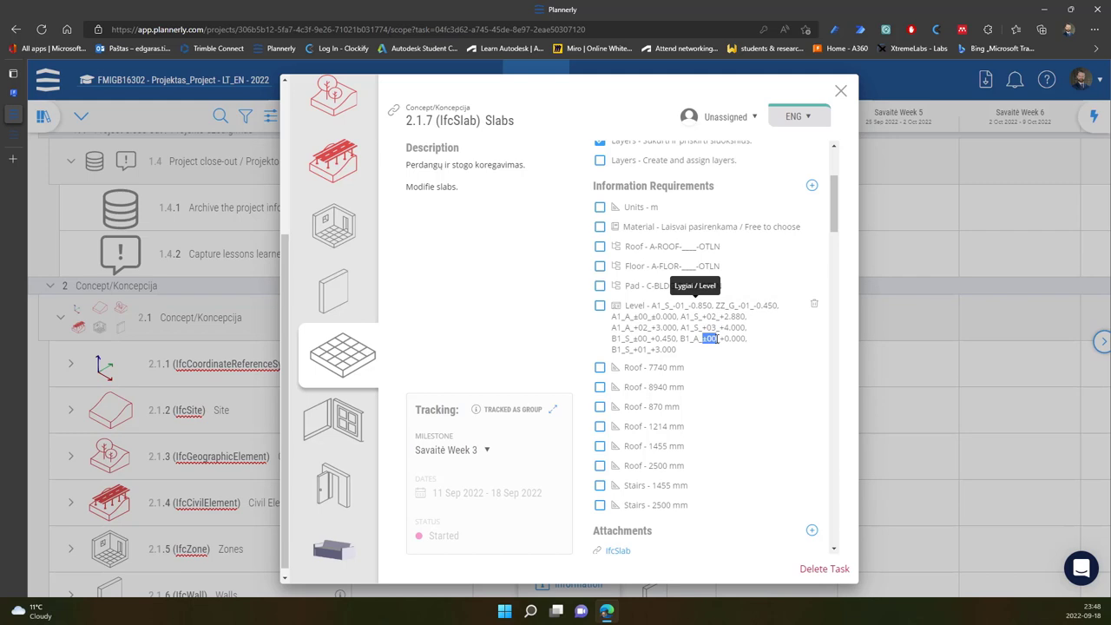
click(703, 327)
click(710, 346)
double_click(676, 306)
click(726, 341)
drag(721, 338, 747, 351)
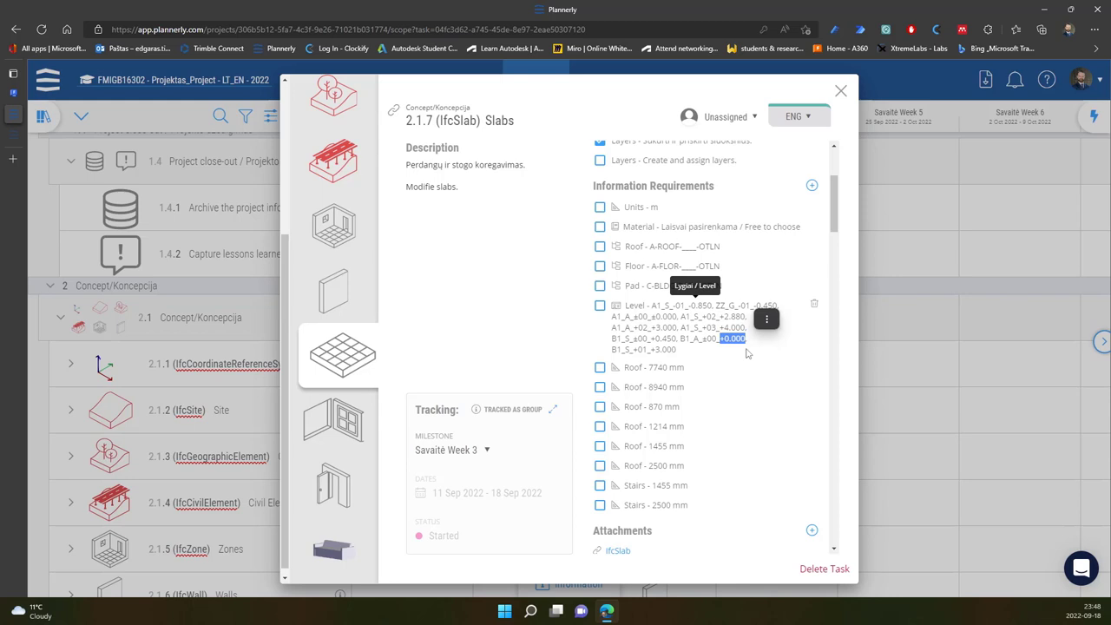
click(735, 340)
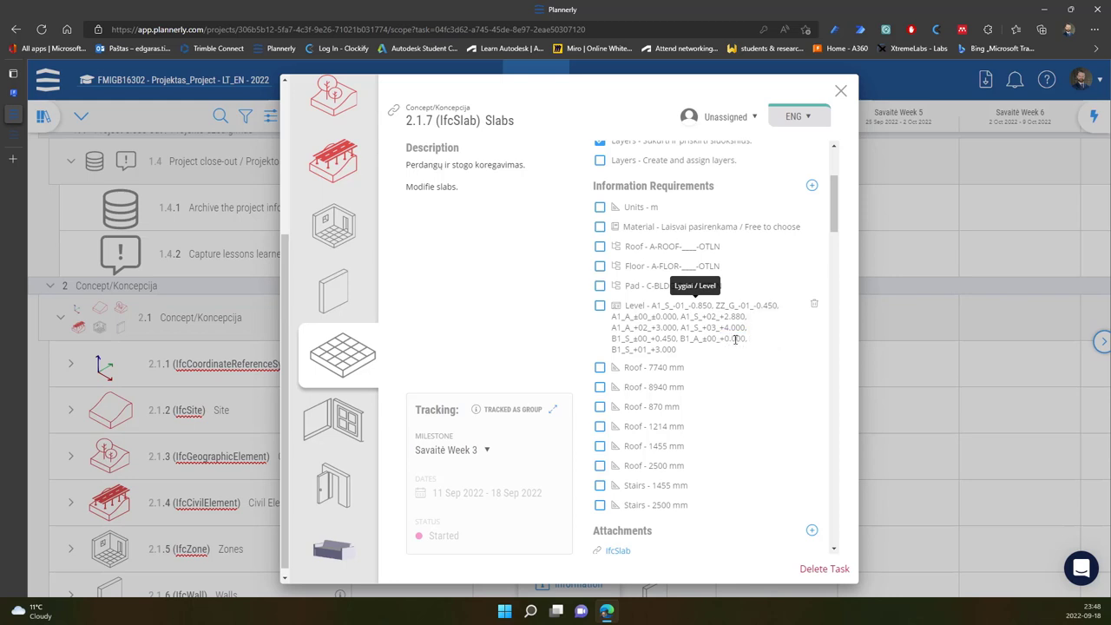
drag(735, 339, 749, 337)
click(734, 337)
Copy the level name A1_S_+03_+4.000 and go back to FormIt
drag(682, 327, 740, 330)
right_click(739, 330)
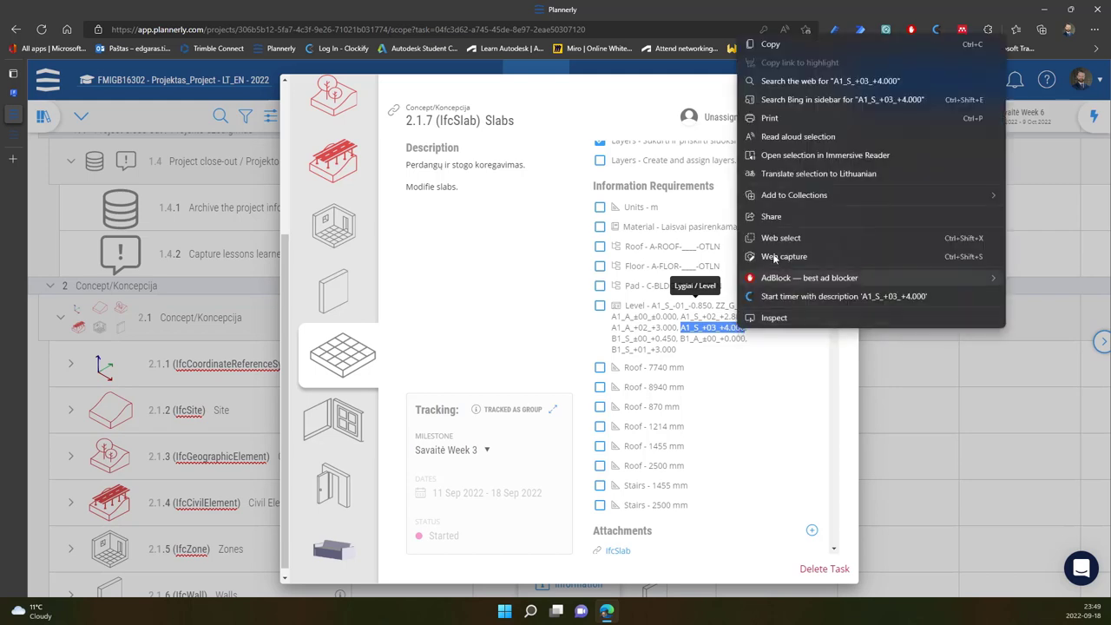
click(764, 40)
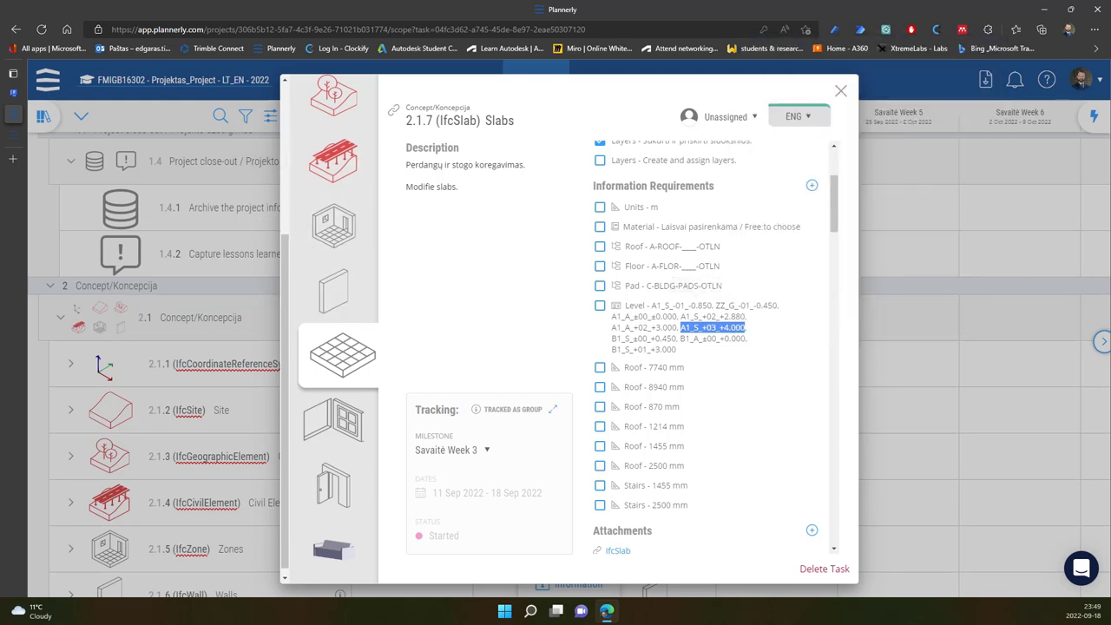
click(13, 94)
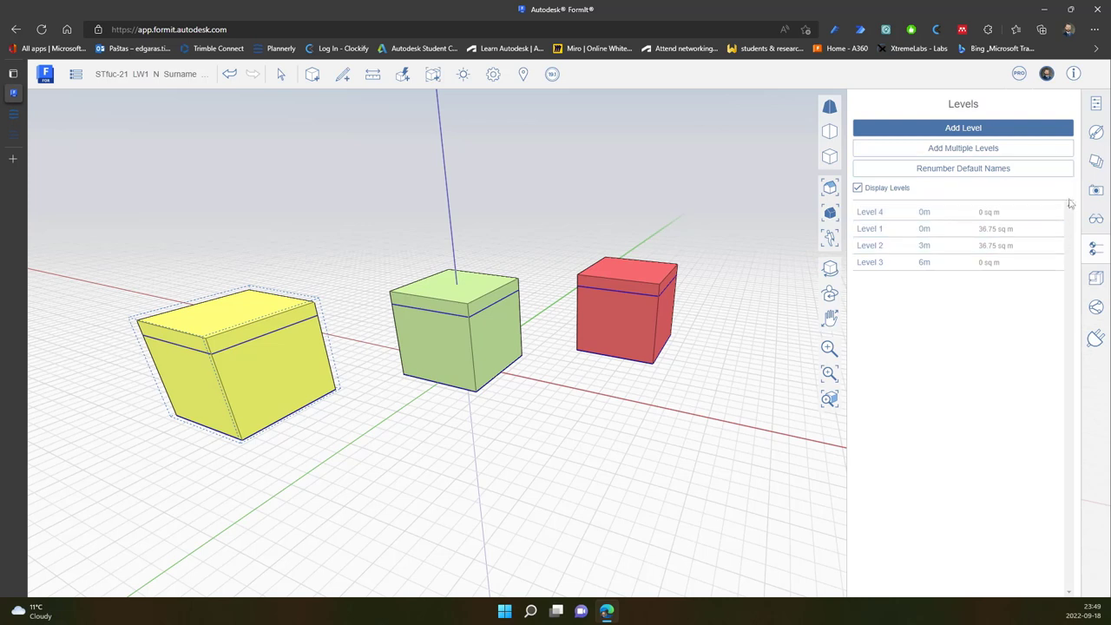
Paste A1_S_+03_+4.000 as Level 1's new name, then return to the Plannerly Slabs task
double_click(883, 230)
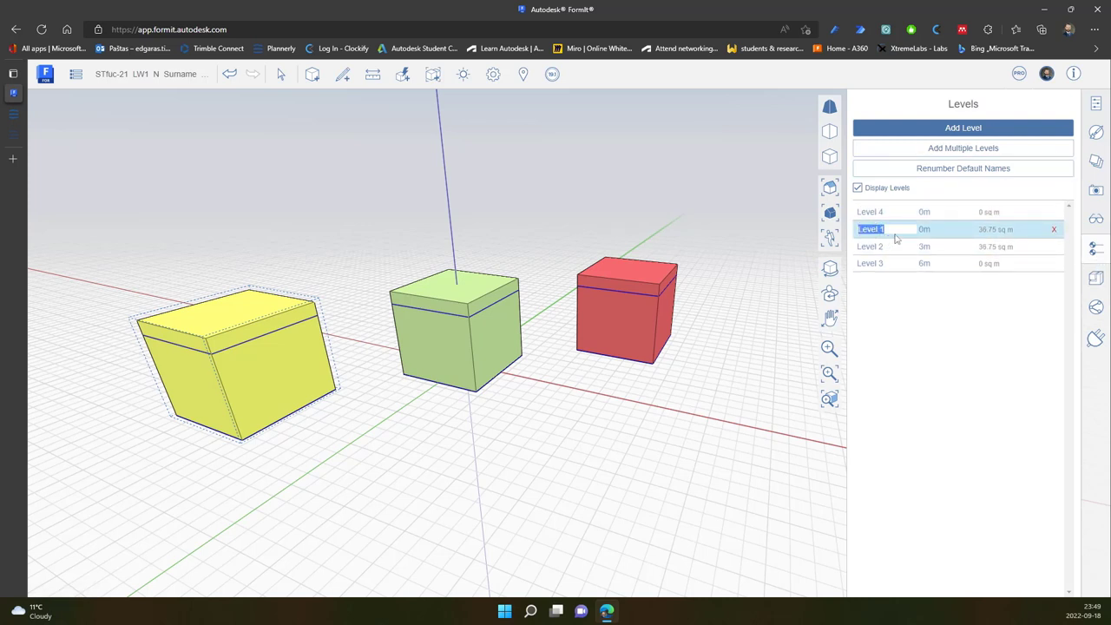
key(ctrl+v)
key(Return)
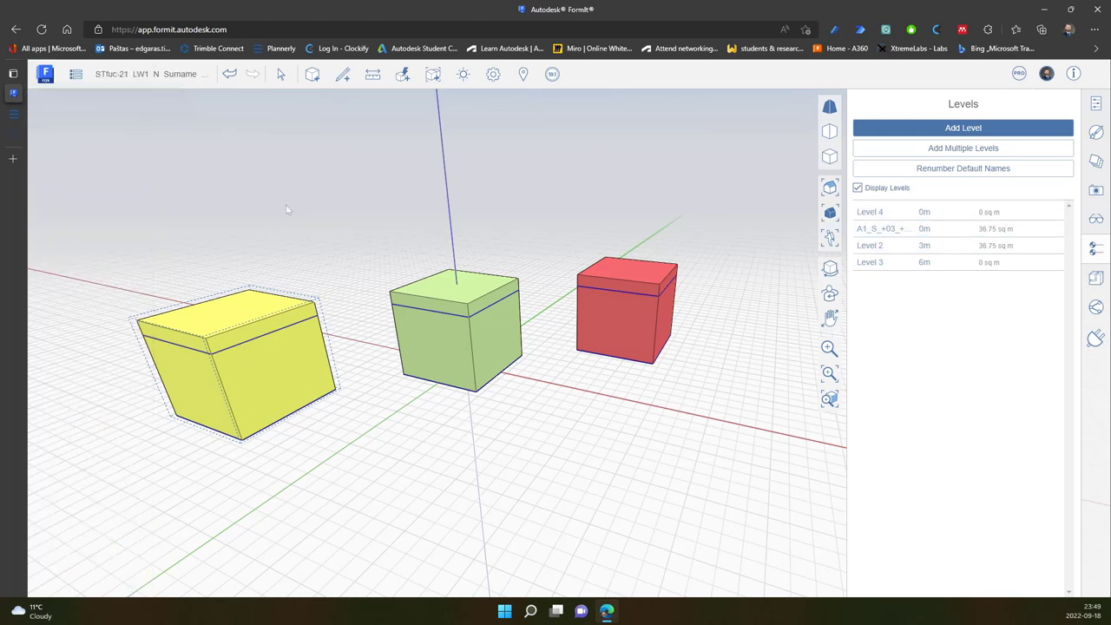
click(13, 113)
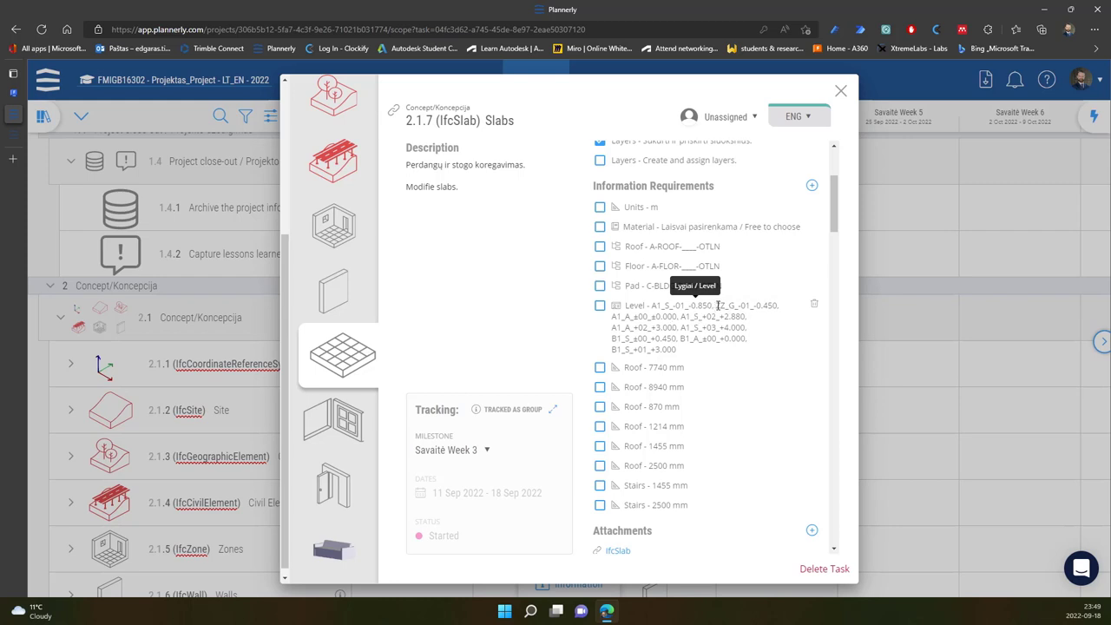
Select ZZ_G_-01_-0.450 in the Level requirement text and right-click it to copy
drag(717, 306, 780, 307)
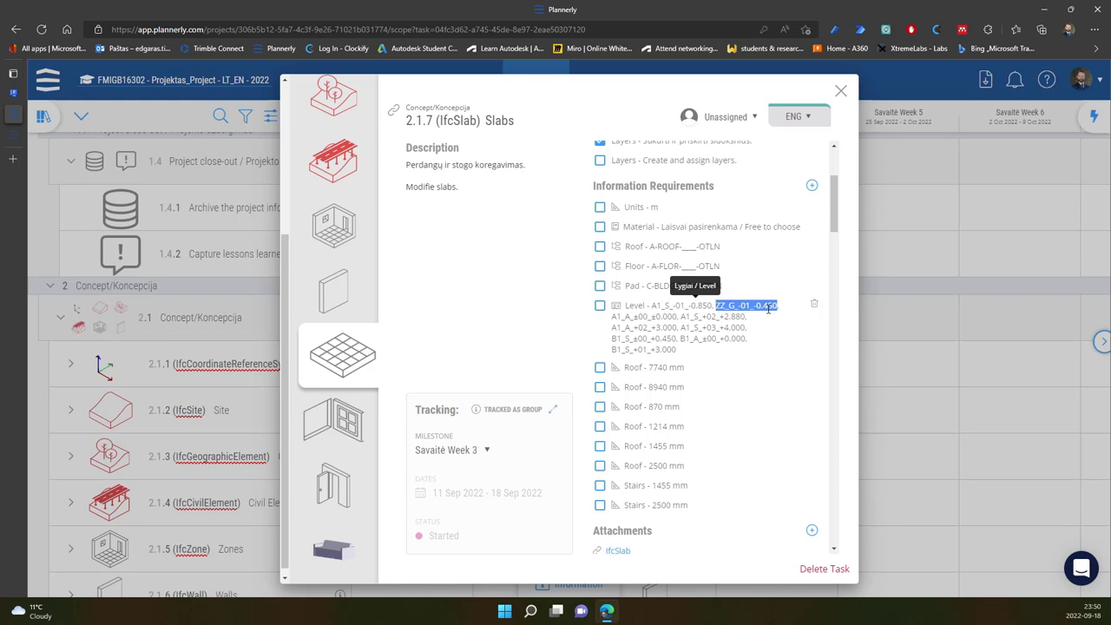
right_click(770, 309)
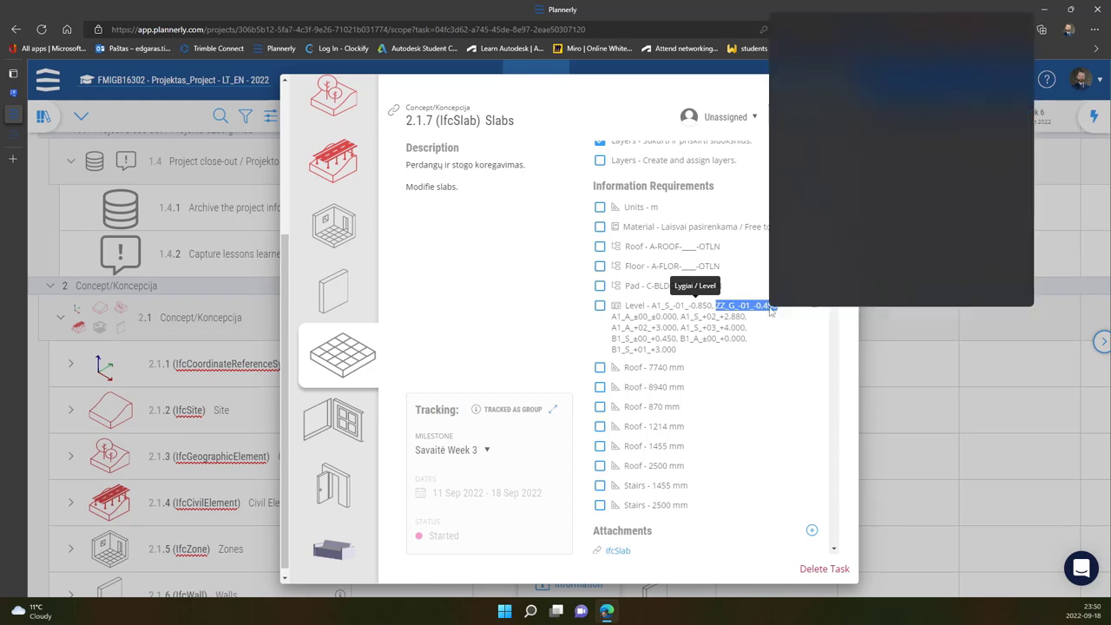
Copy the ZZ_G_-01_-0.450 name and rename Level 4 to it in FormIt
click(785, 20)
mouse_move(11, 112)
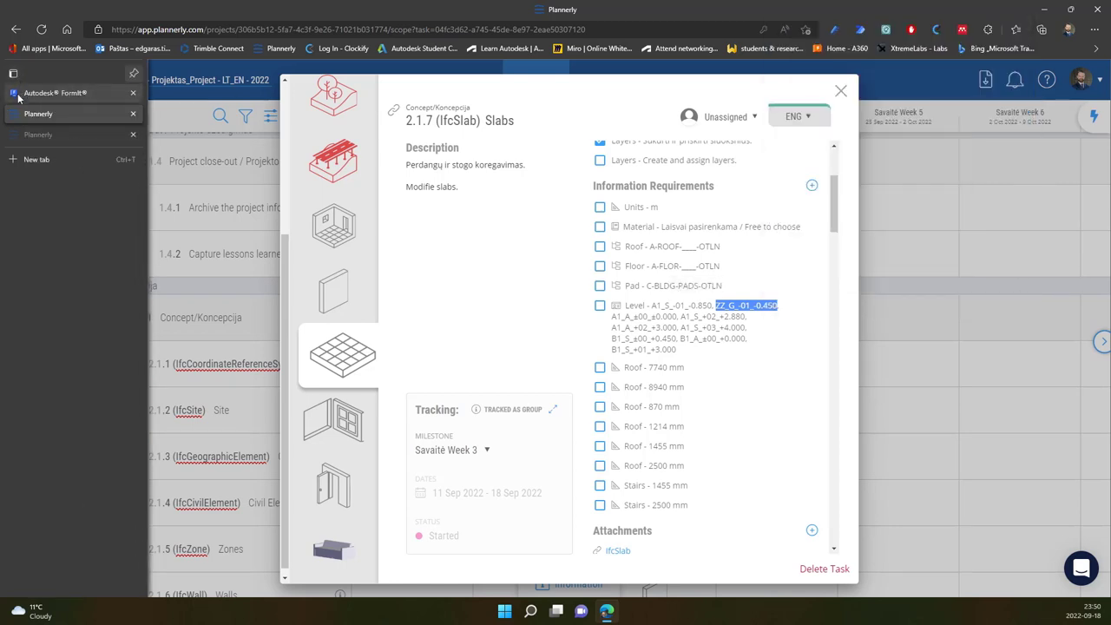
click(52, 90)
double_click(883, 214)
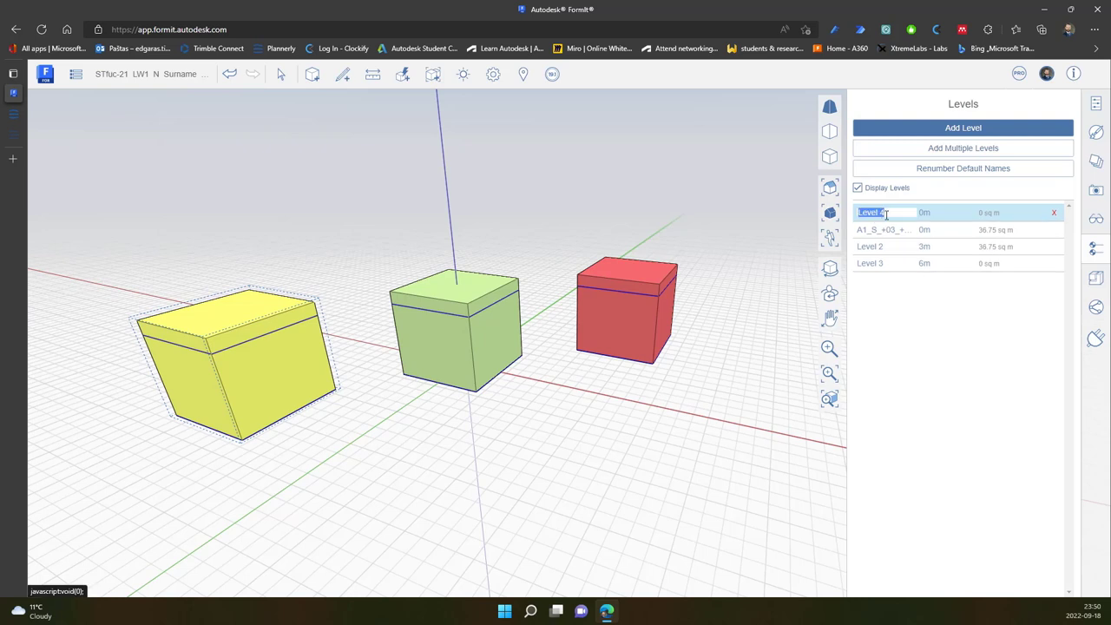
key(ctrl+v)
click(877, 231)
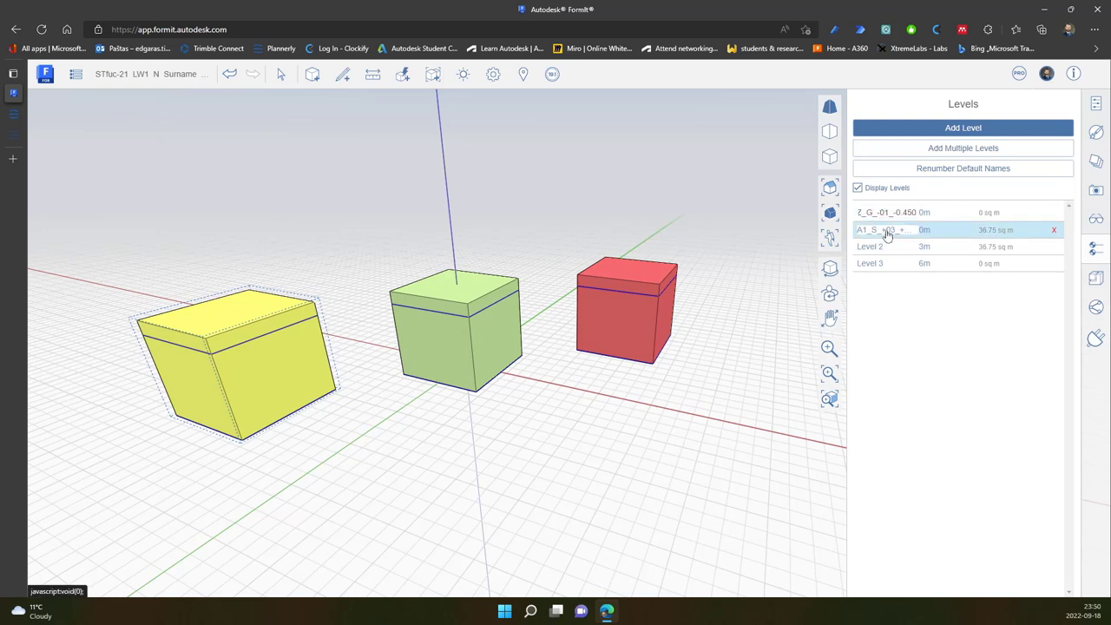
Rename the A1_S 0 m level by pasting the name and editing its prefix to Y1_A_-01
double_click(901, 228)
key(ctrl+v)
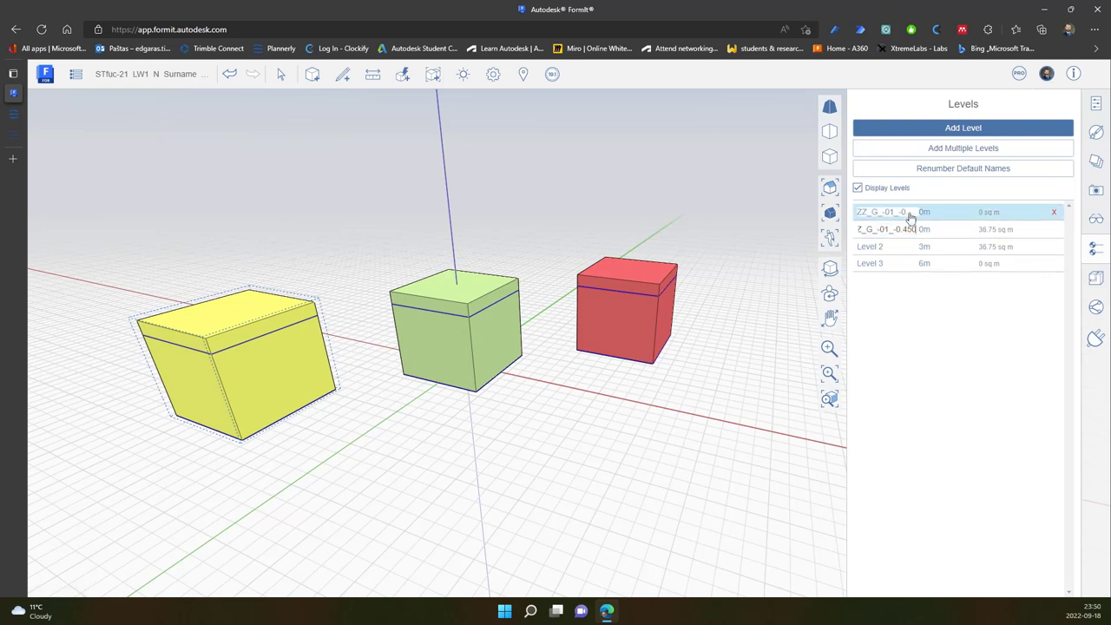
key(Return)
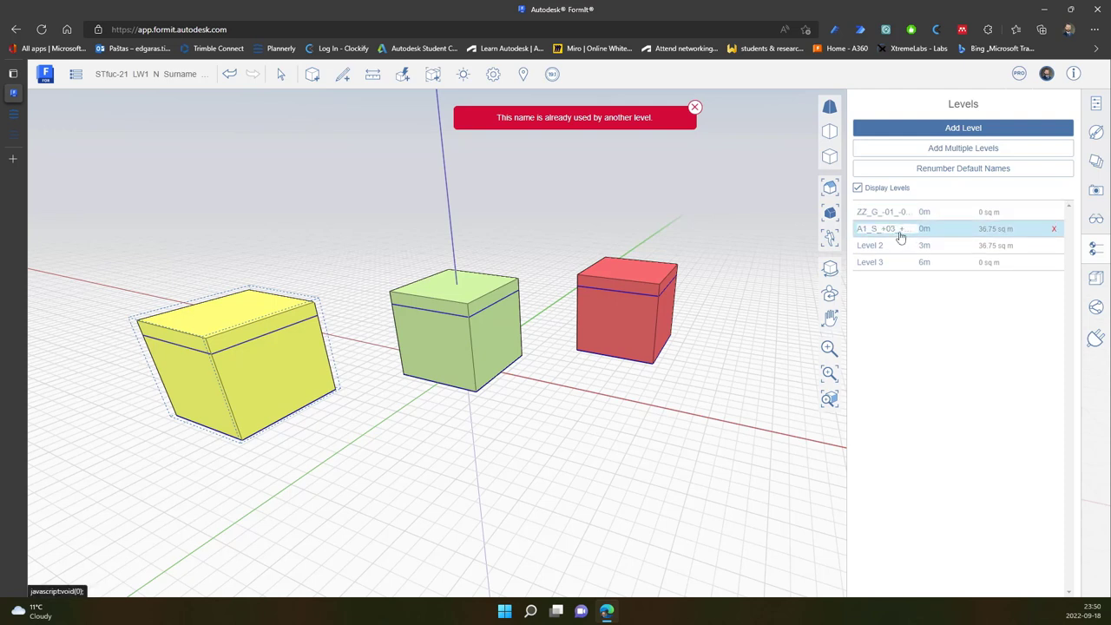
double_click(889, 213)
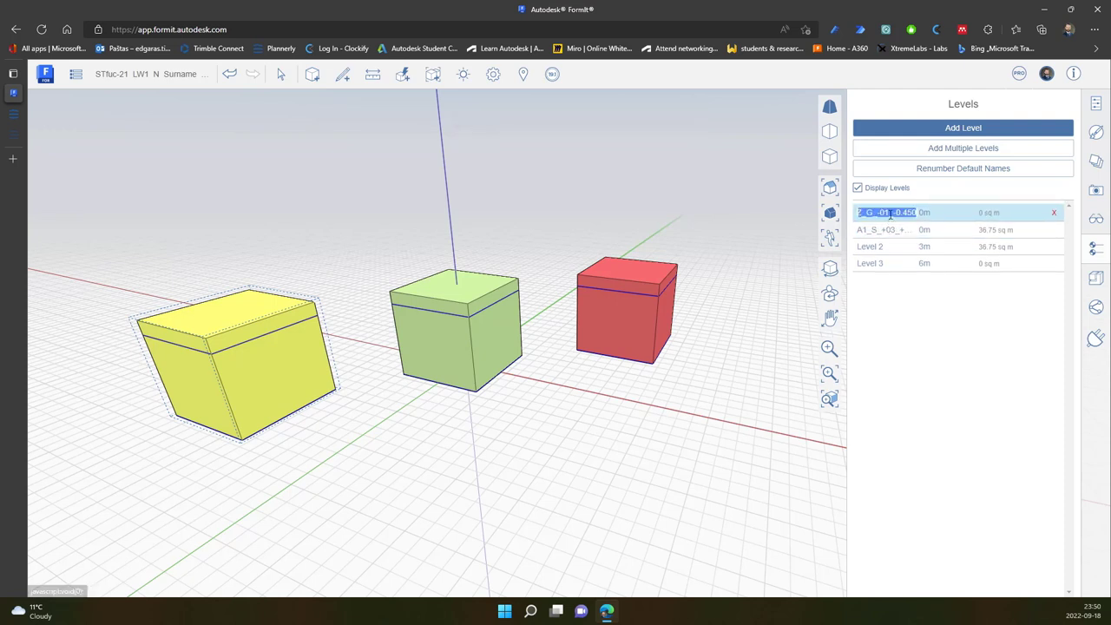
click(909, 212)
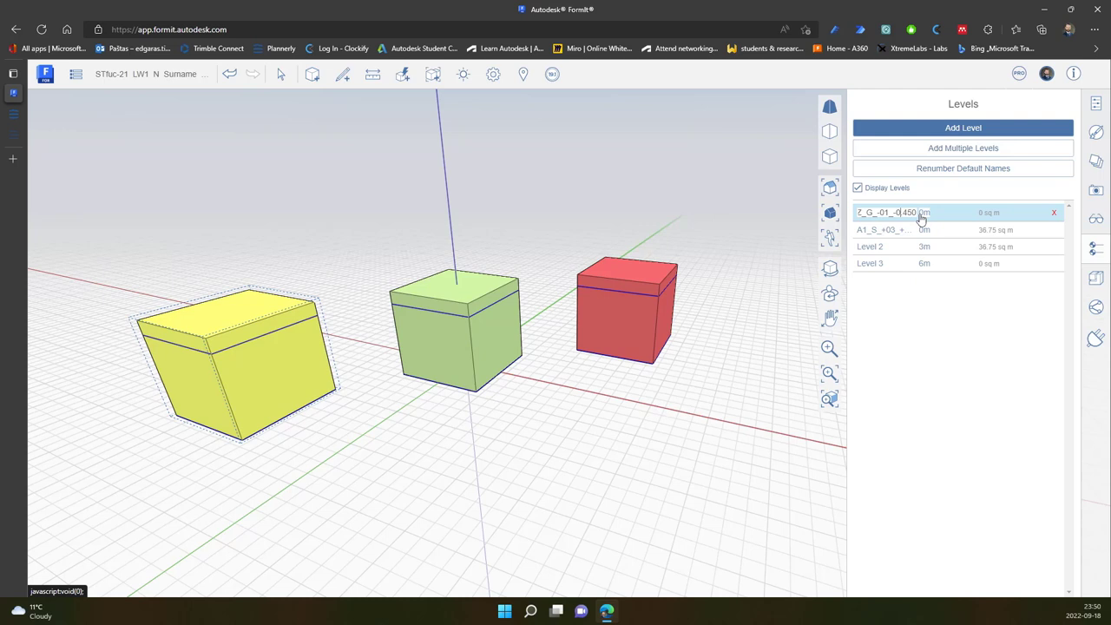
double_click(886, 229)
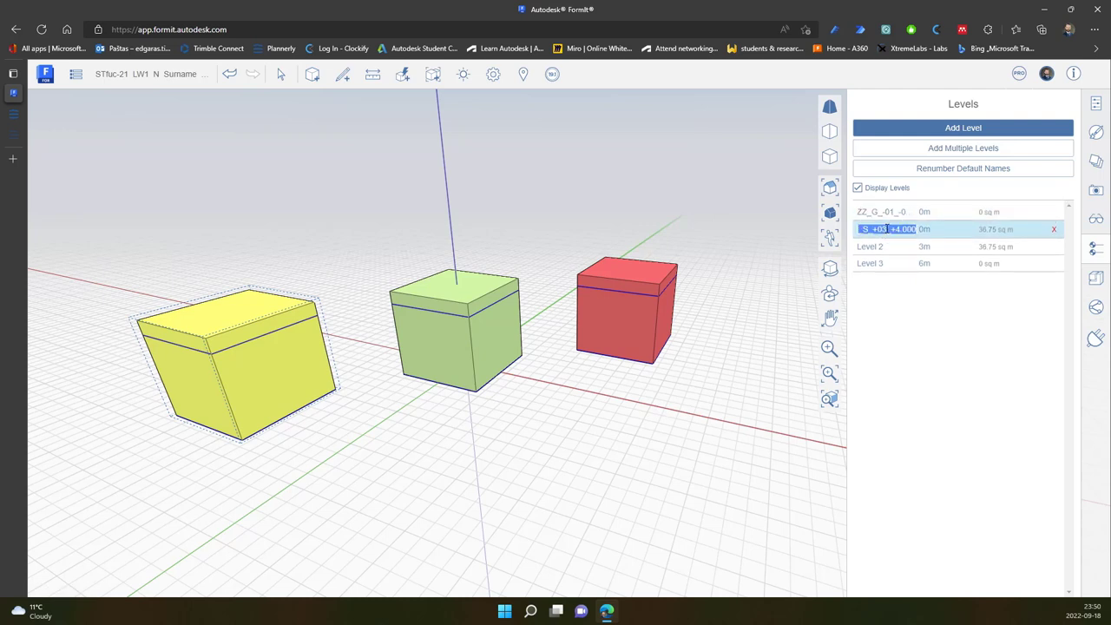
key(ctrl+v)
click(876, 228)
text(L1)
drag(873, 229, 877, 231)
text(A)
drag(898, 229, 928, 231)
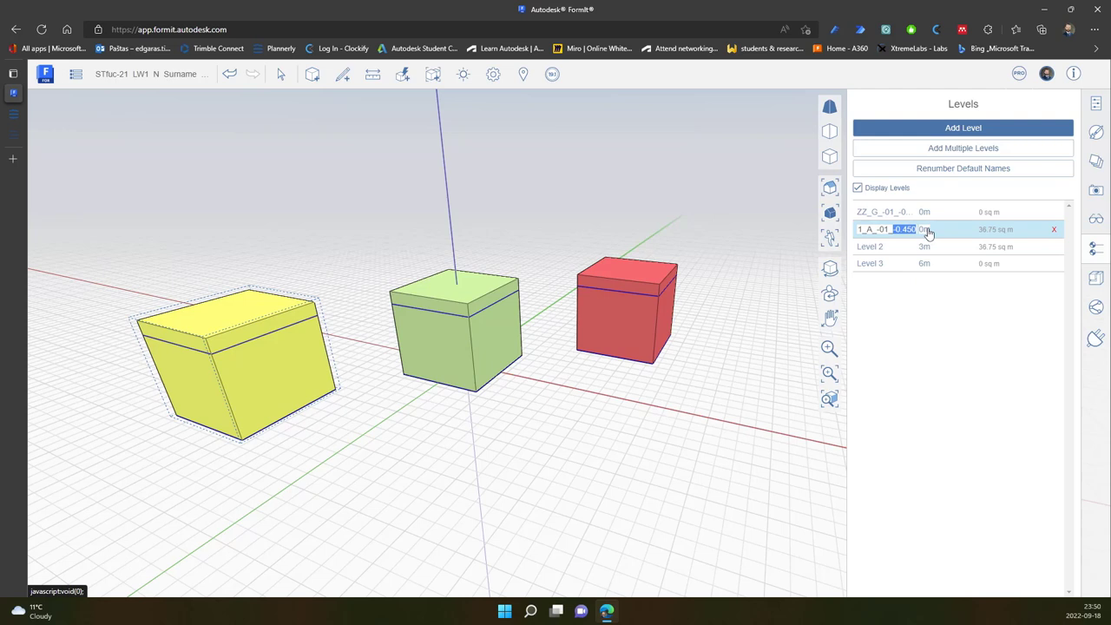
click(945, 325)
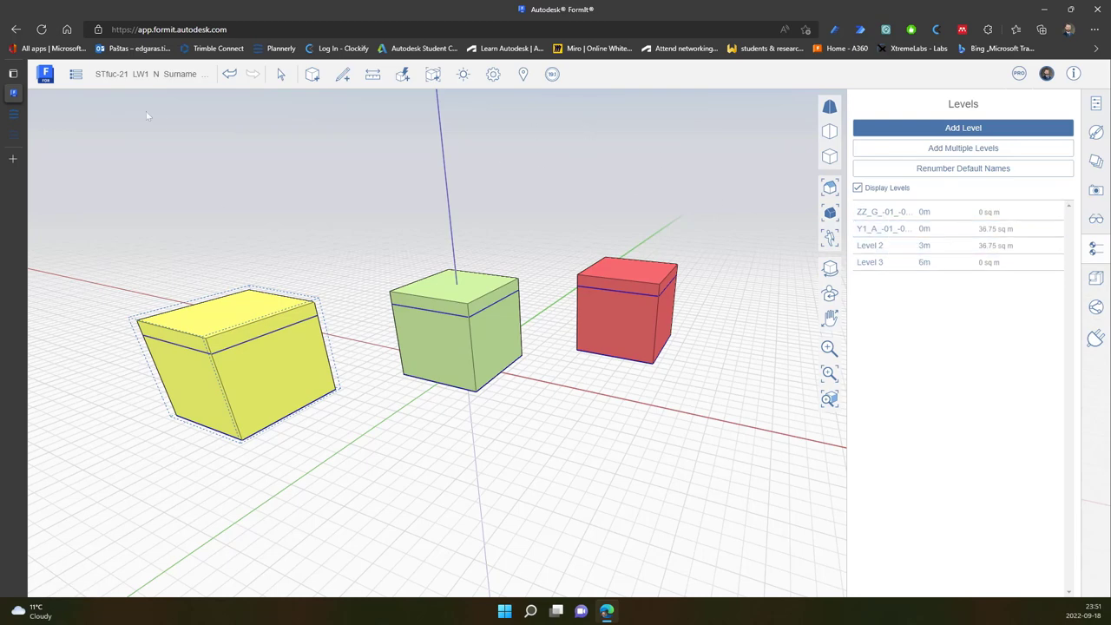
Copy A1_A_±00_±0.000 from Plannerly's Slabs task and return to the FormIt model
click(18, 135)
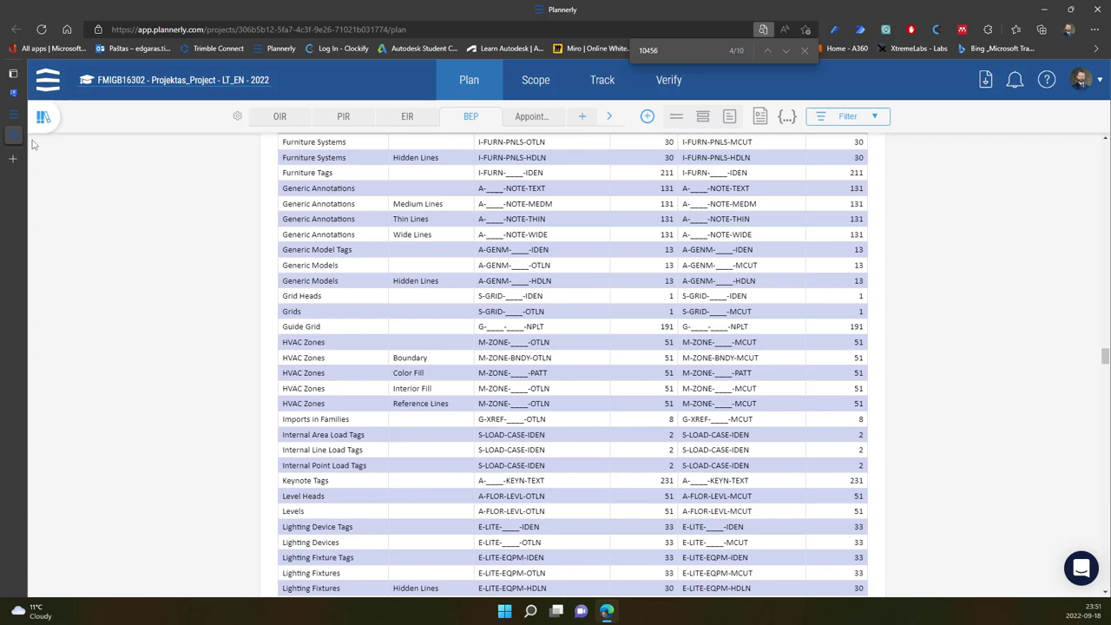
click(52, 113)
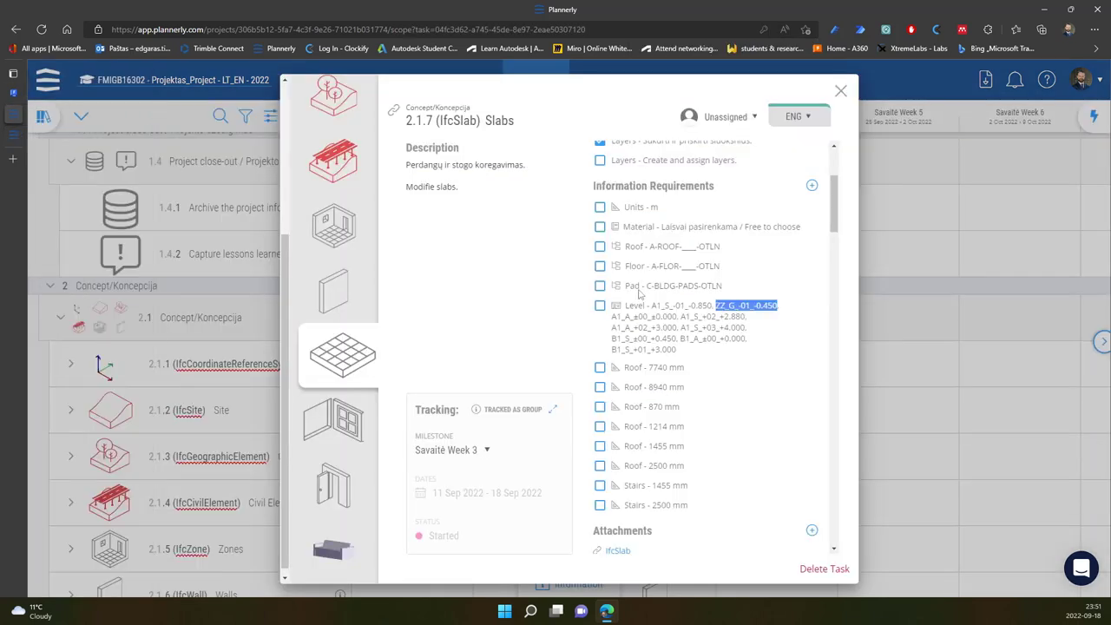
click(709, 321)
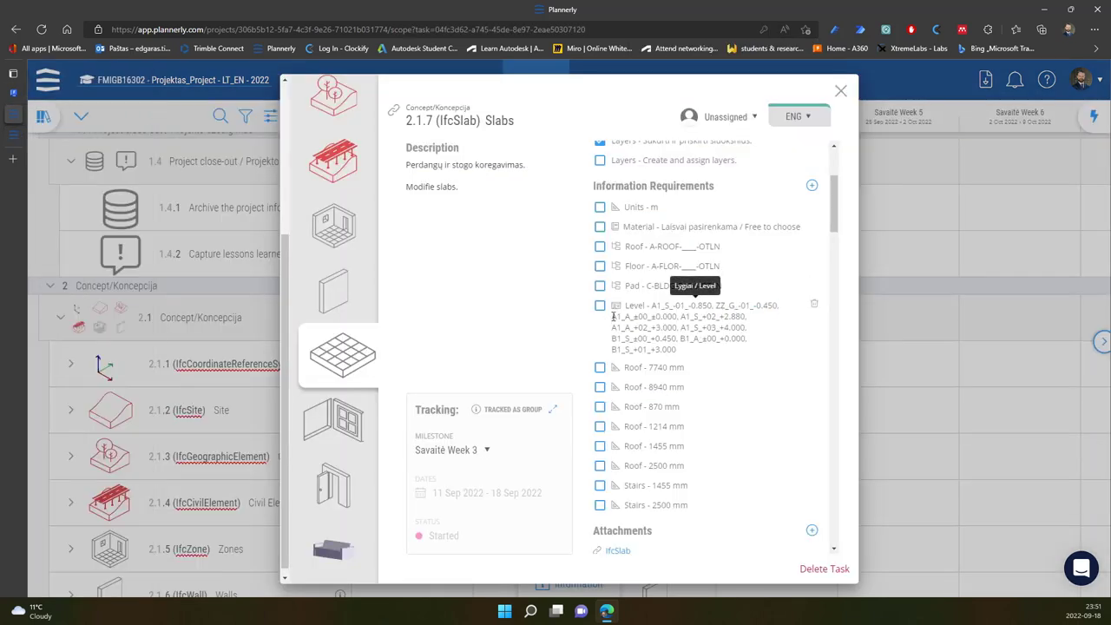
drag(611, 317, 675, 317)
right_click(664, 318)
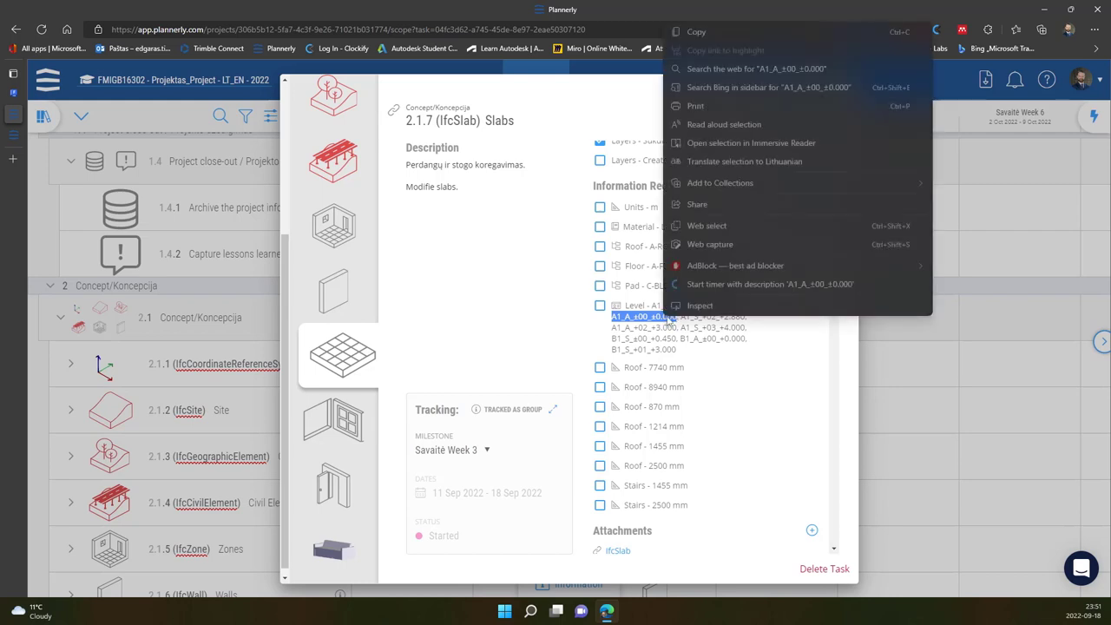
click(695, 32)
key(alt+Tab)
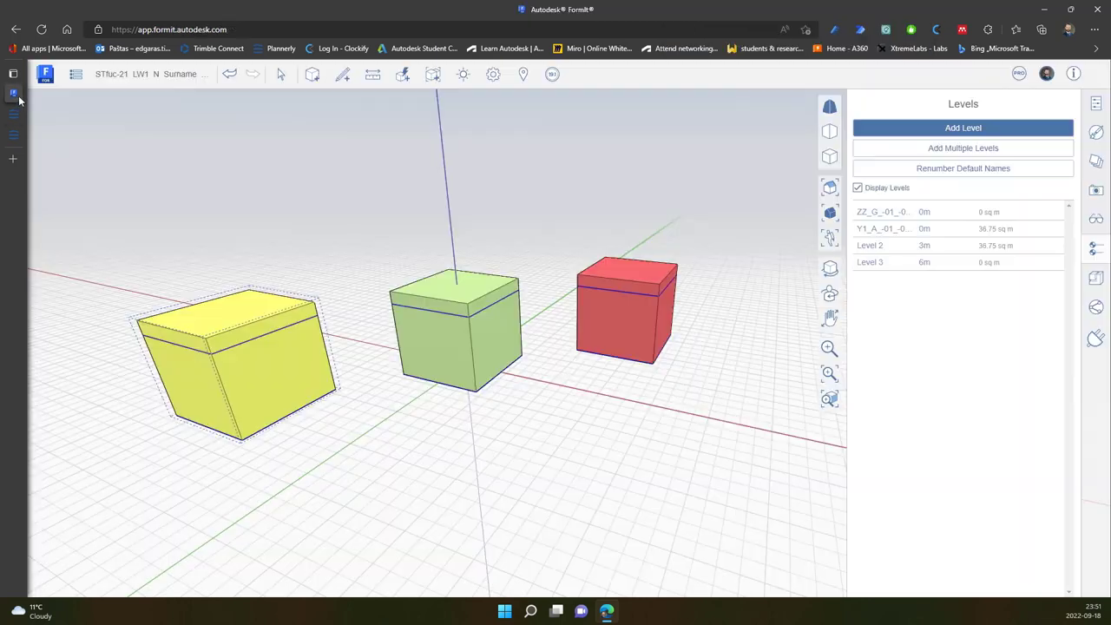
Rename Level 2 to Y1_A_±00_±0.000 and set its elevation to 0.45 m
click(881, 249)
key(ctrl+v)
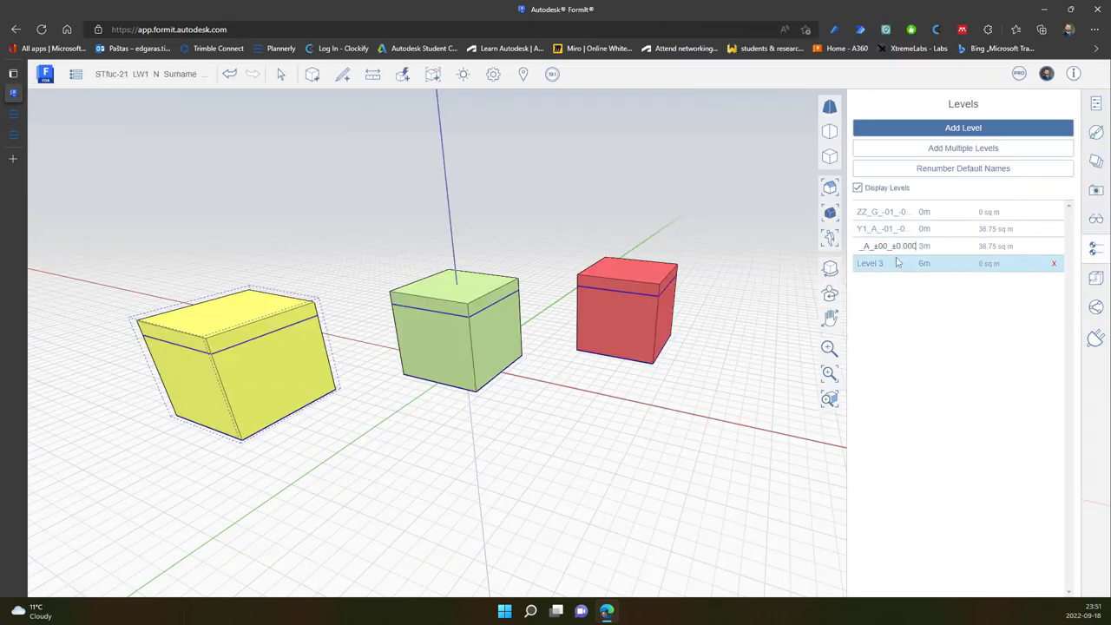
double_click(879, 247)
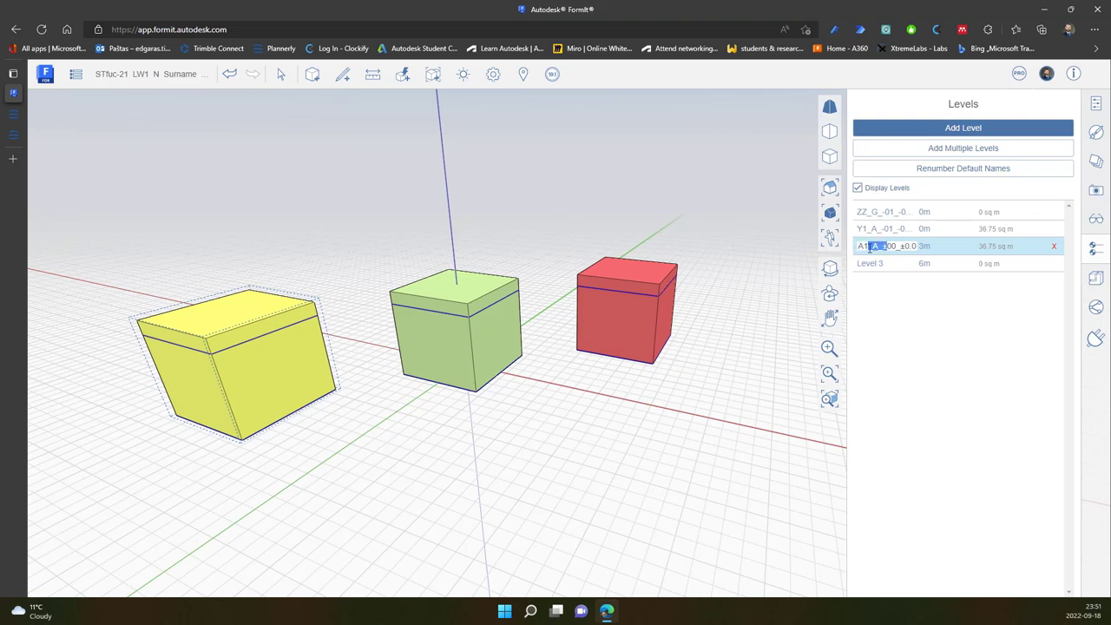
click(862, 248)
key(BackSpace)
text(Y)
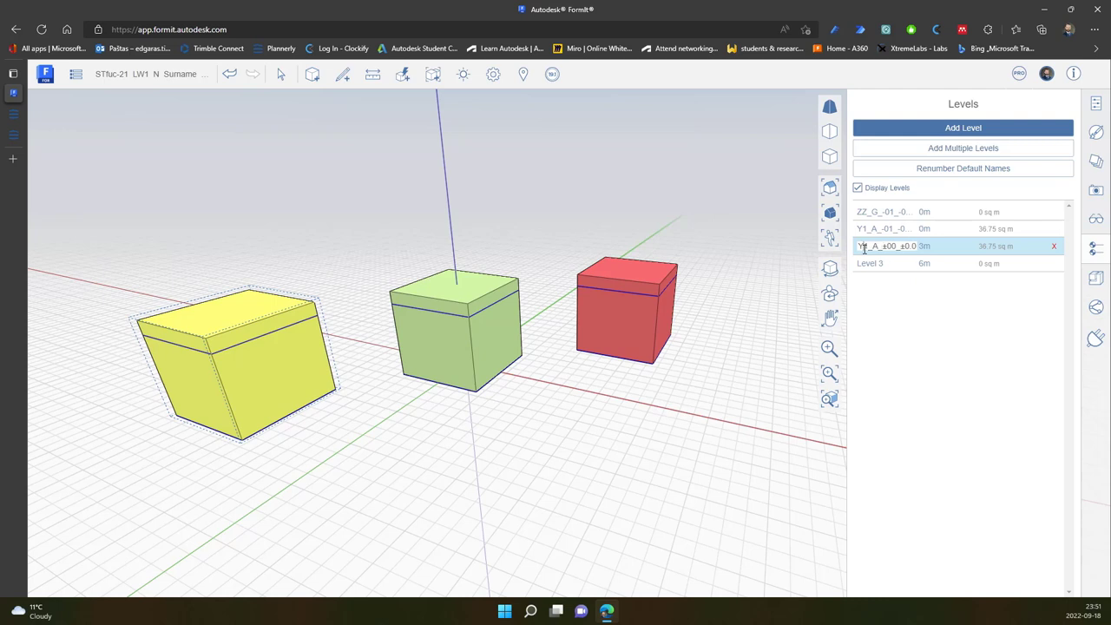
click(925, 246)
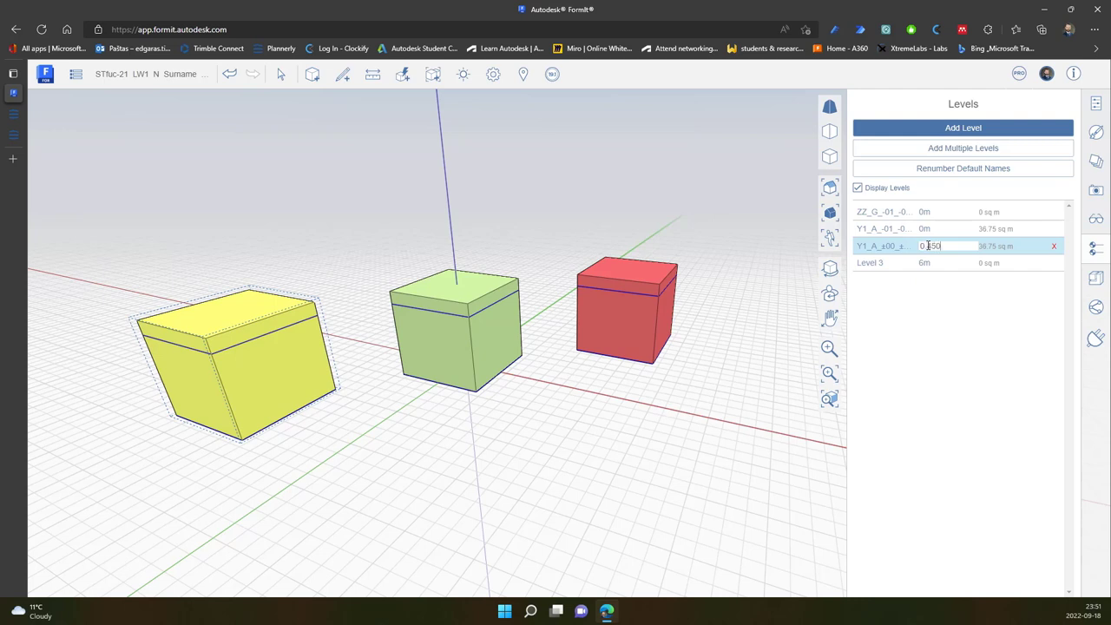
click(945, 329)
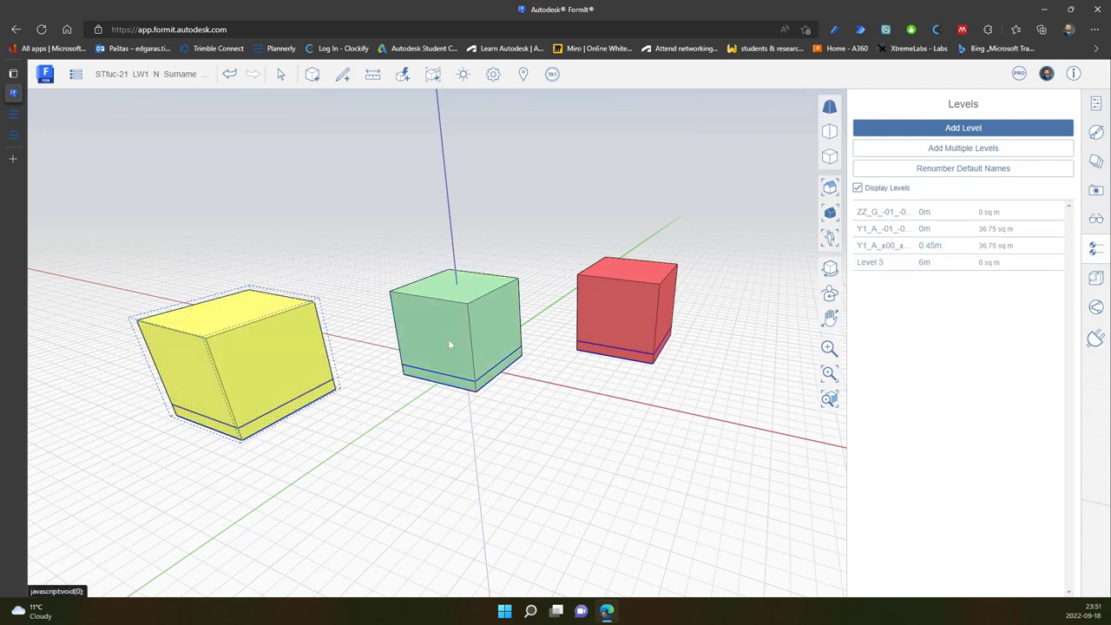
Rename Level 3 to G1_A_±00_±0.000
double_click(884, 247)
key(Return)
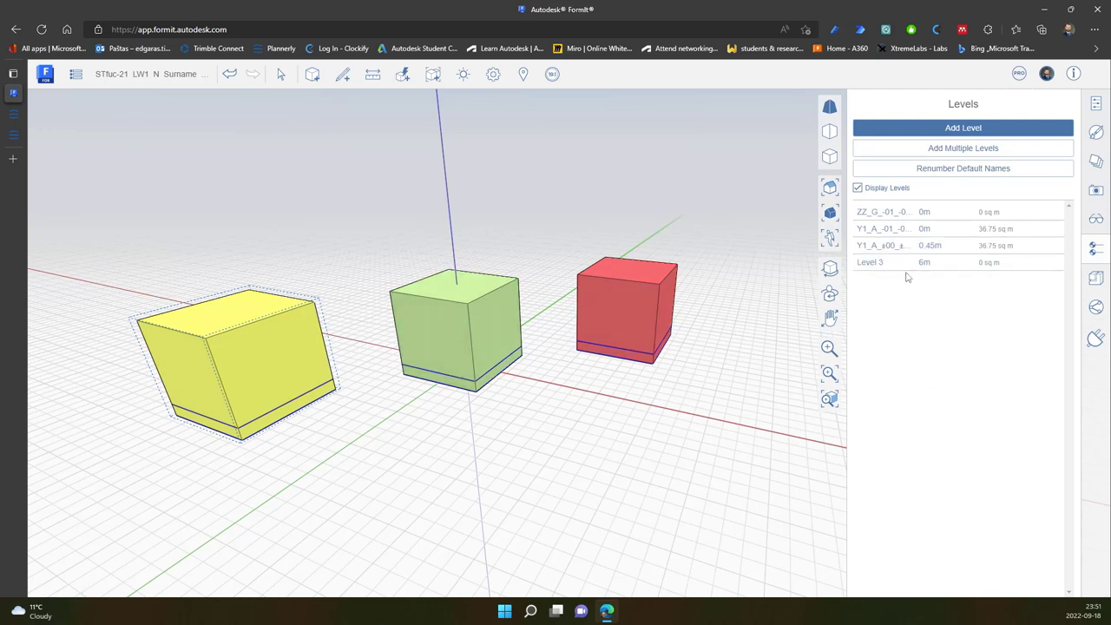
double_click(872, 263)
key(ctrl+v)
click(873, 263)
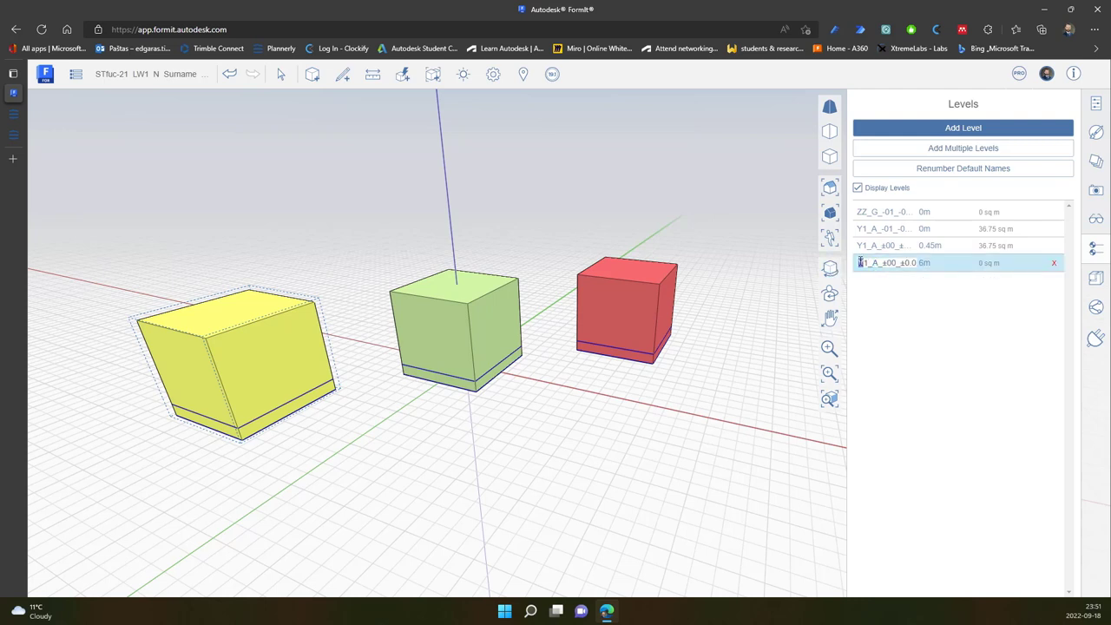
text(G)
key(Return)
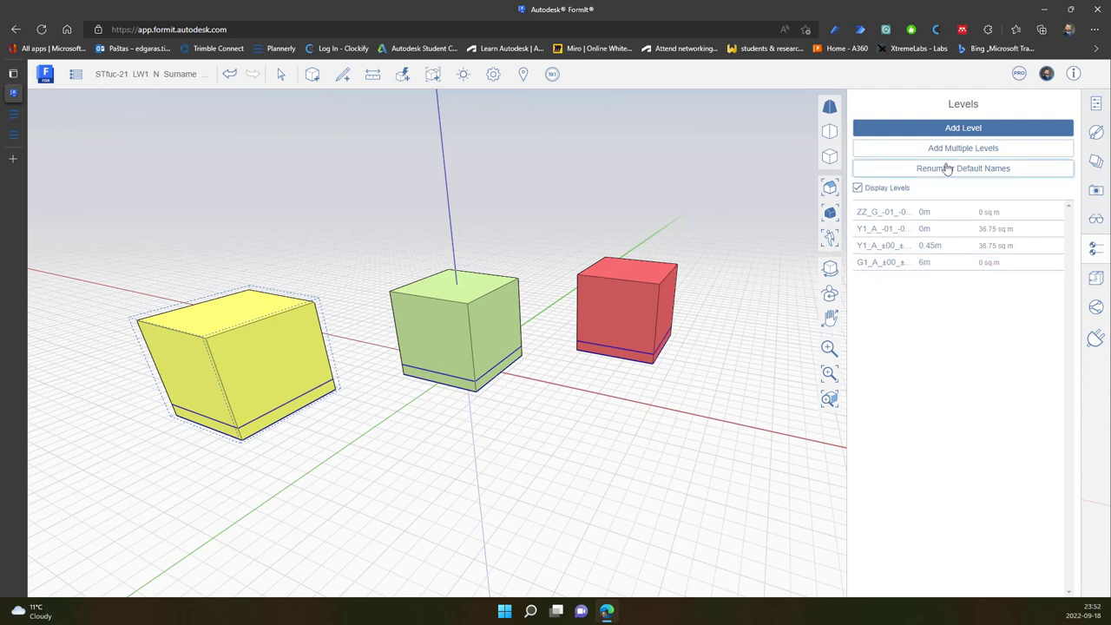
Add a new level and name it R1_A_±00_±0.000
click(963, 128)
double_click(882, 280)
key(ctrl+f)
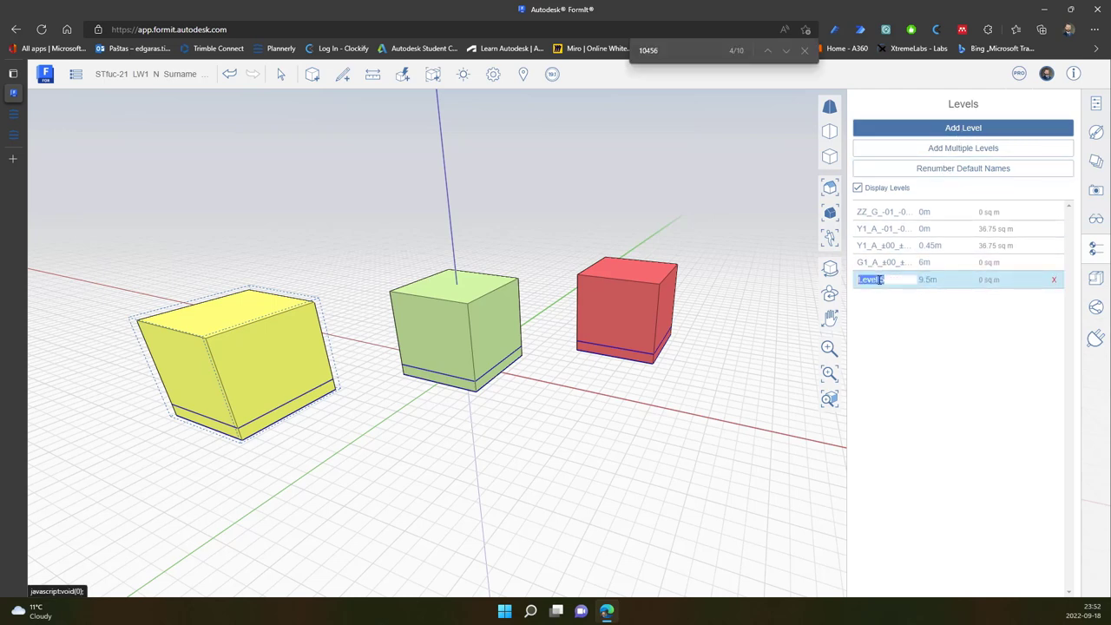
double_click(882, 280)
key(ctrl+v)
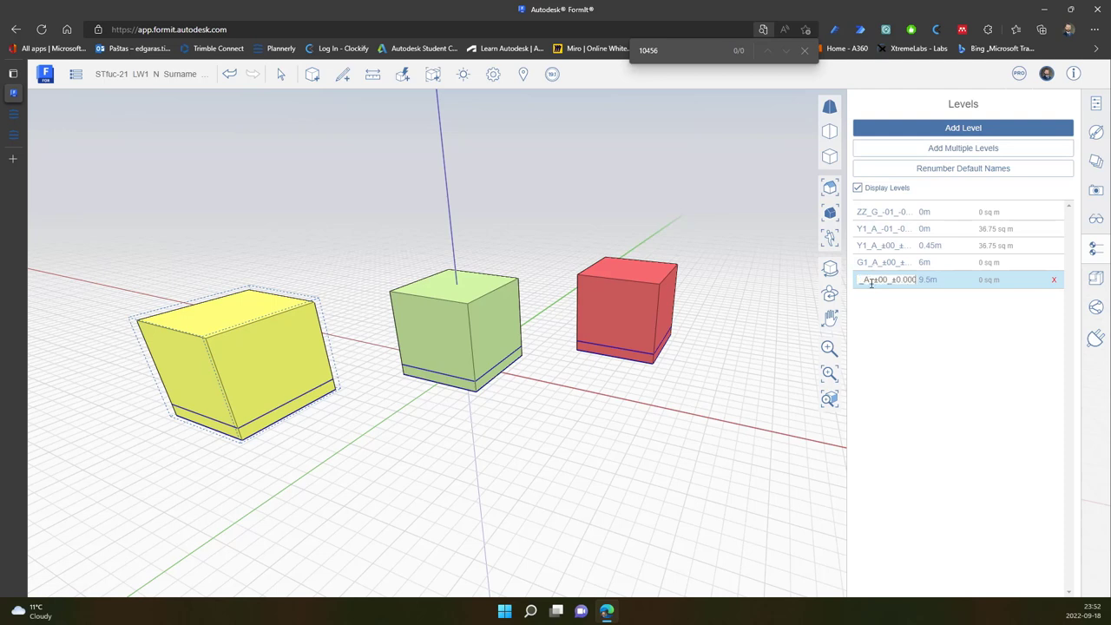
drag(884, 279, 861, 279)
click(861, 280)
key(BackSpace)
text(R)
click(920, 315)
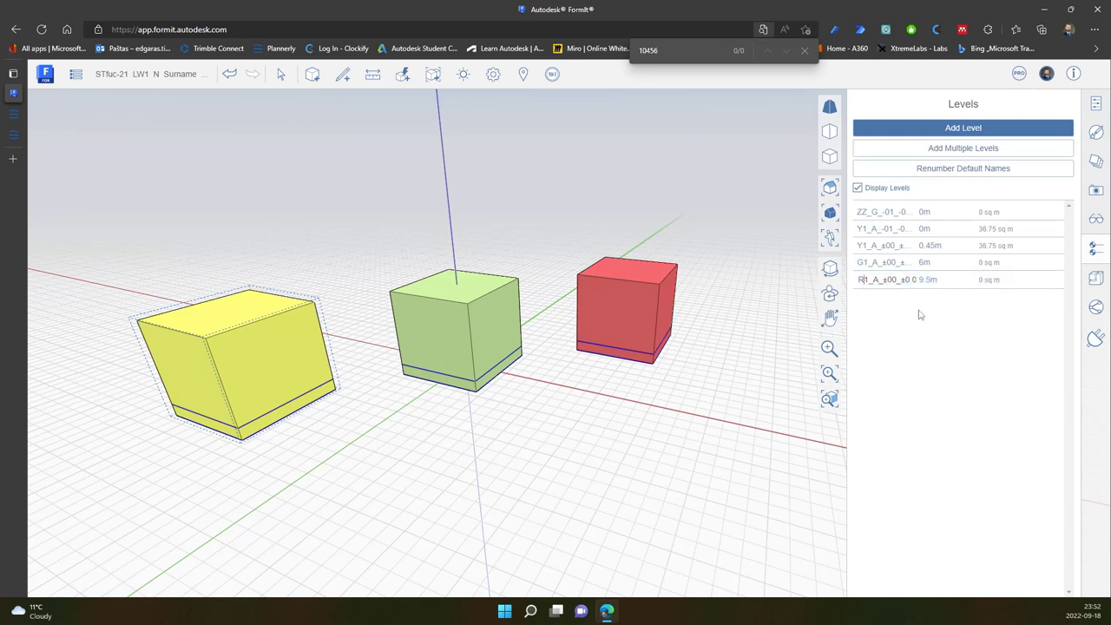
Set both the G1_A_±00 and R1_A_±00 level elevations to 0.45 m
double_click(925, 262)
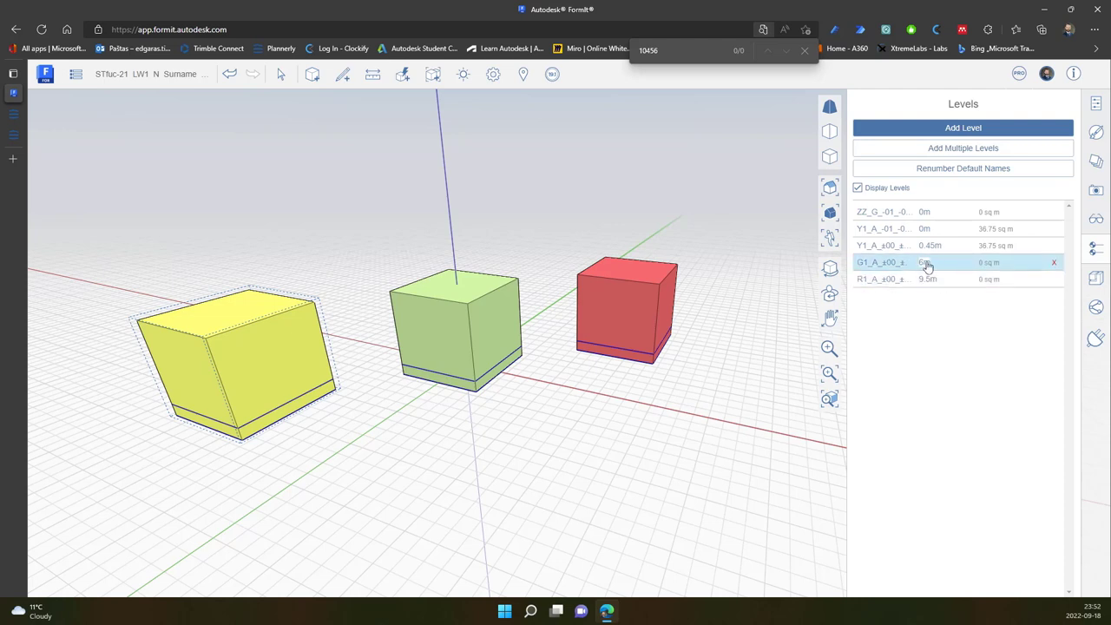
text(0.350)
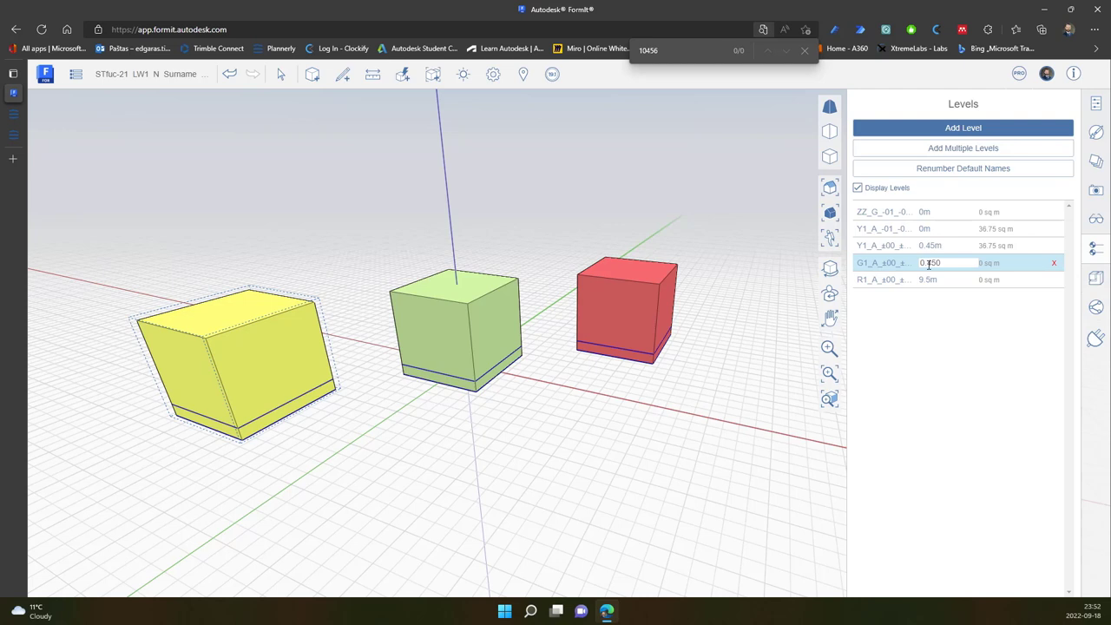
key(Return)
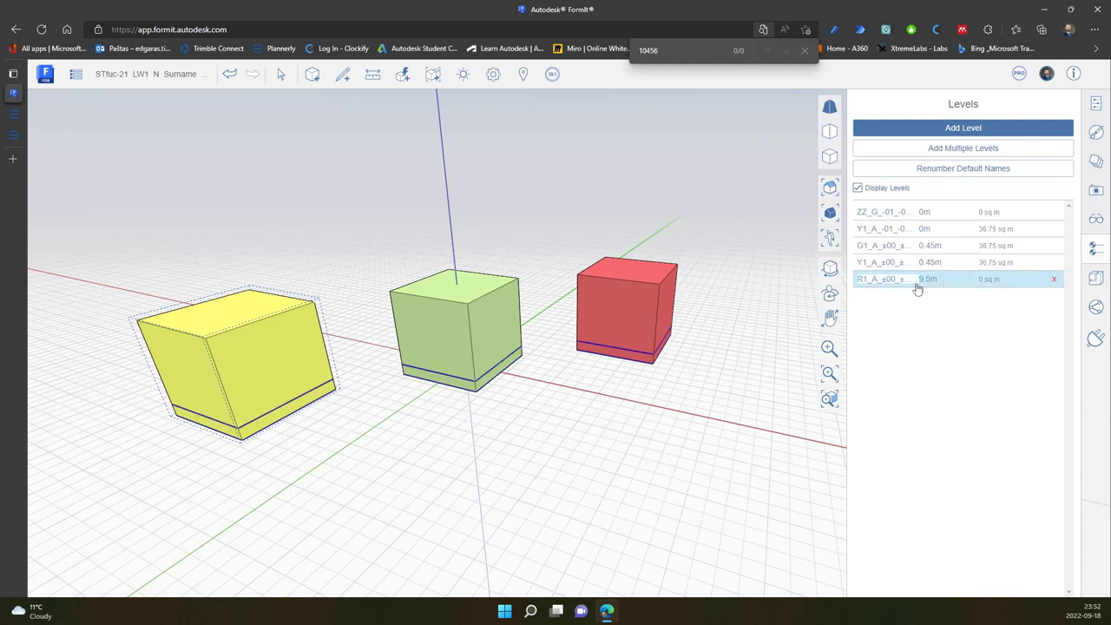
double_click(928, 279)
text(0.45)
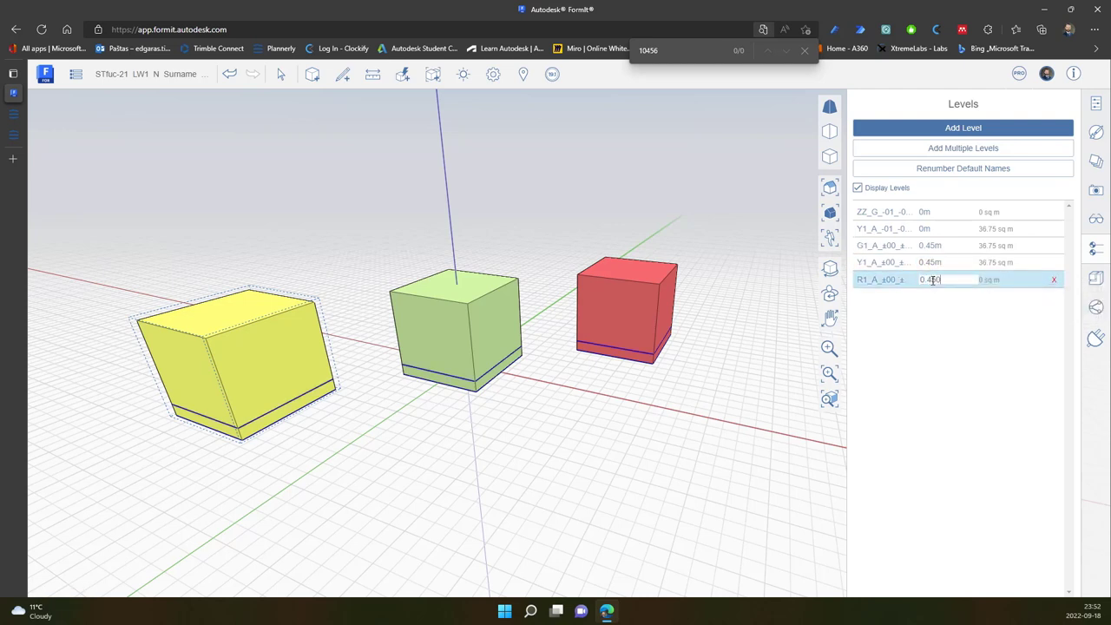
key(Return)
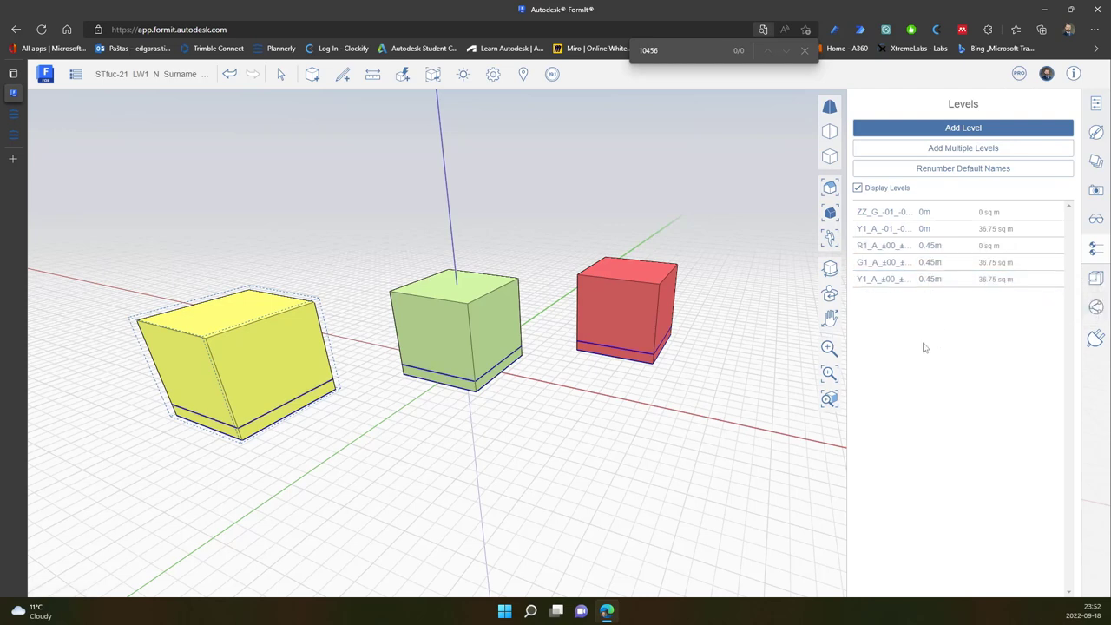
double_click(887, 229)
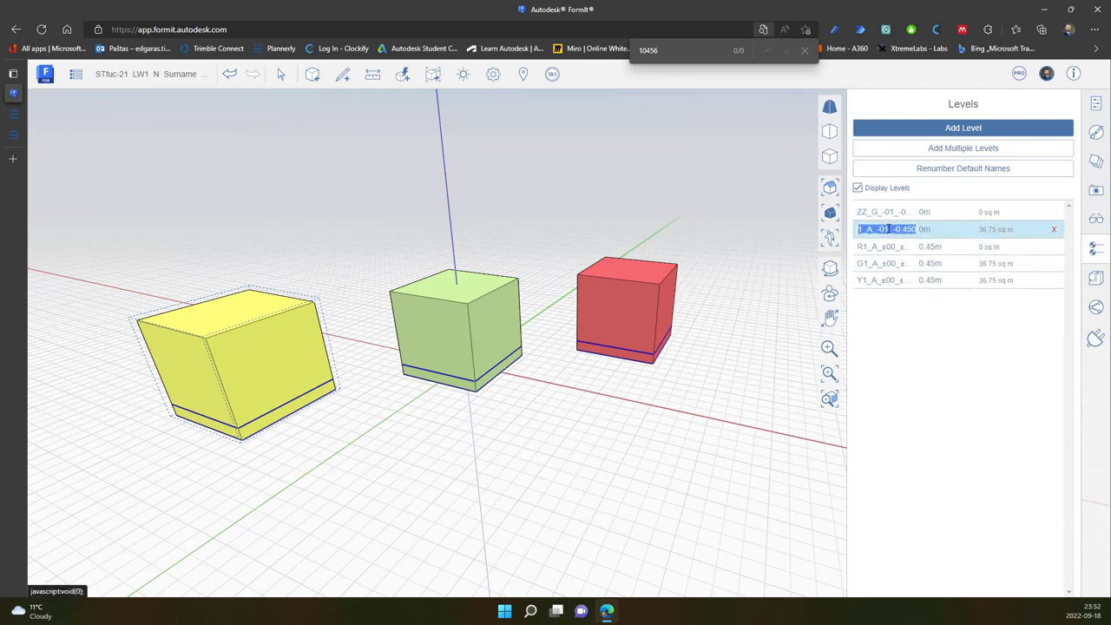
click(897, 362)
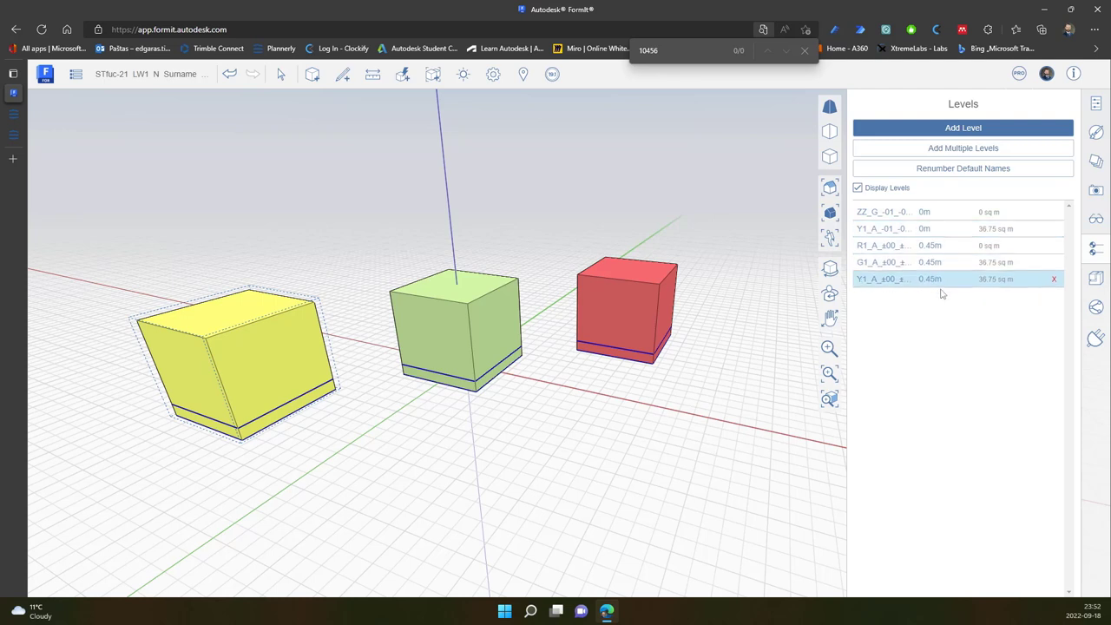
Add level Y1_A_+01_+3.000 with a 3.45 m elevation
click(972, 130)
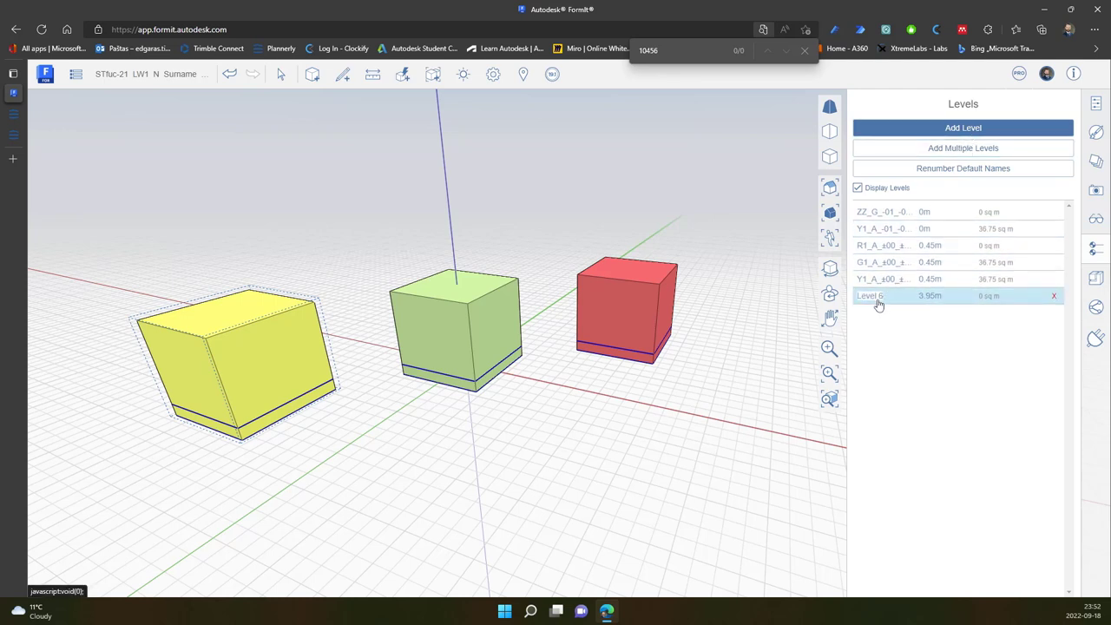
double_click(880, 300)
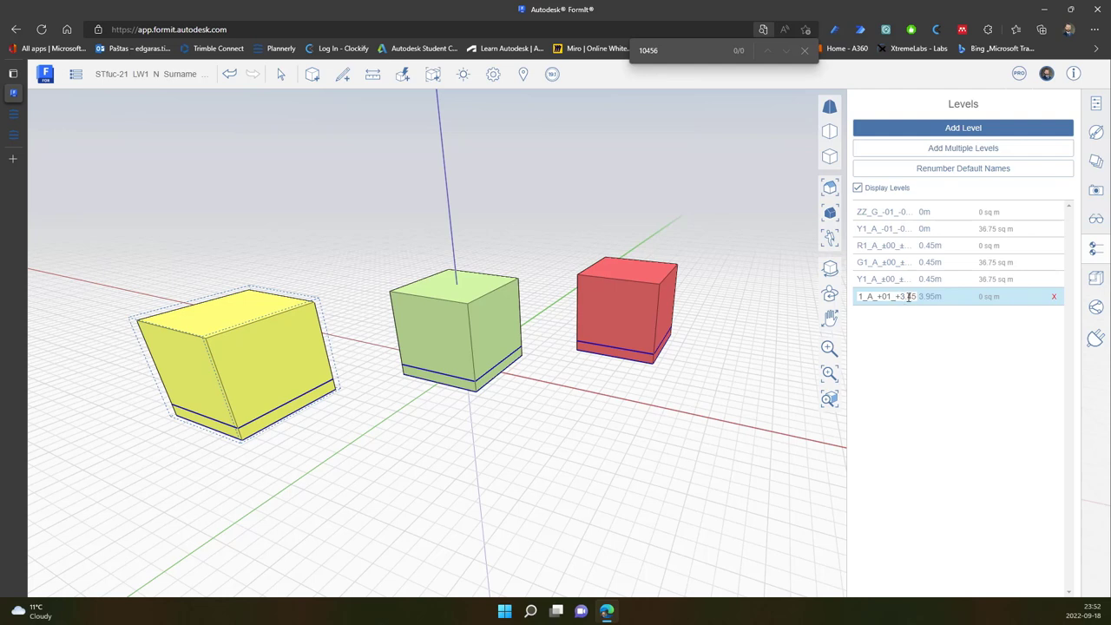
text(000)
key(Return)
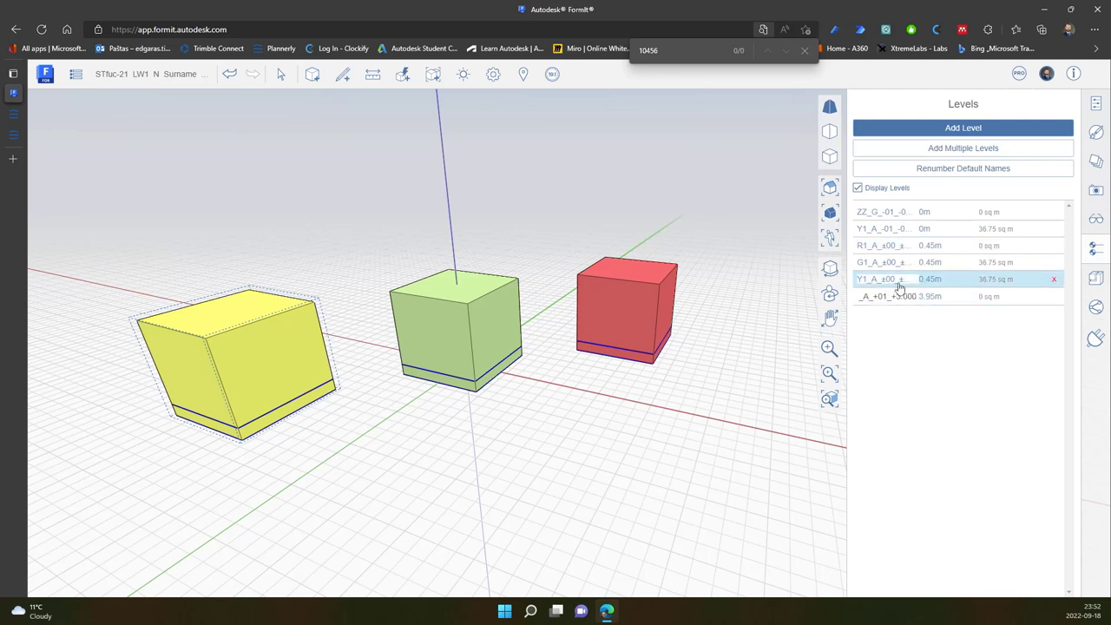
click(873, 296)
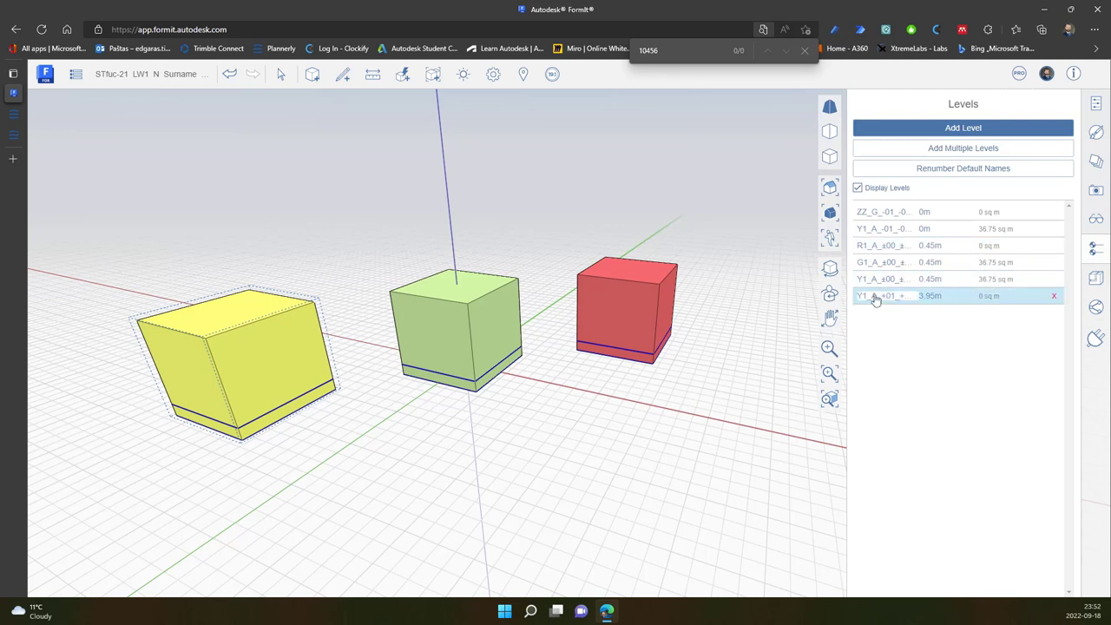
click(935, 297)
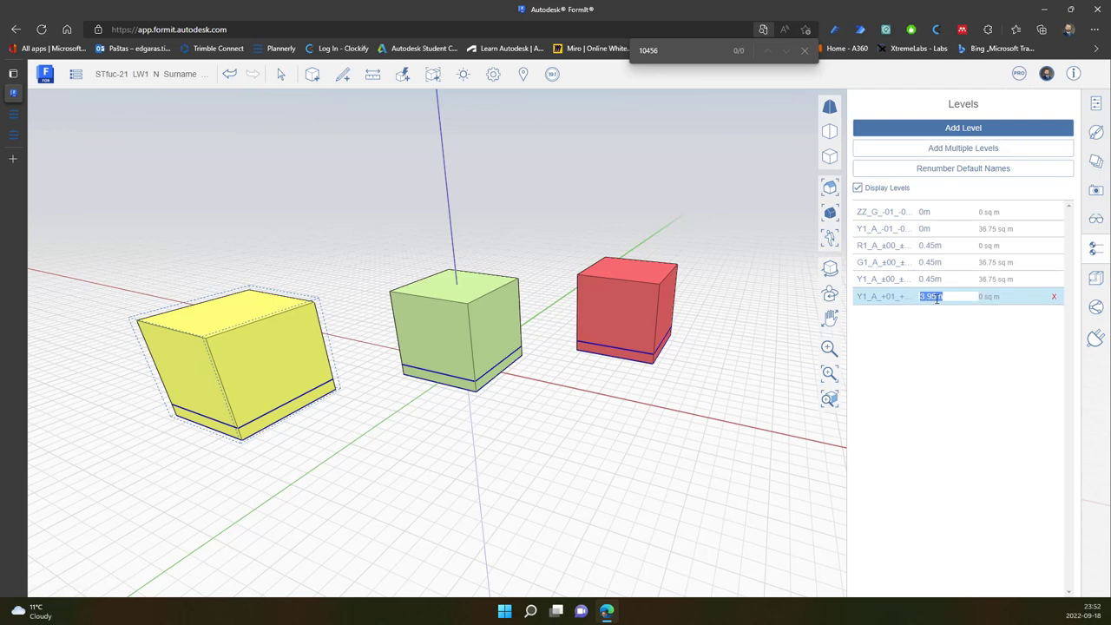
text(3.45)
key(Return)
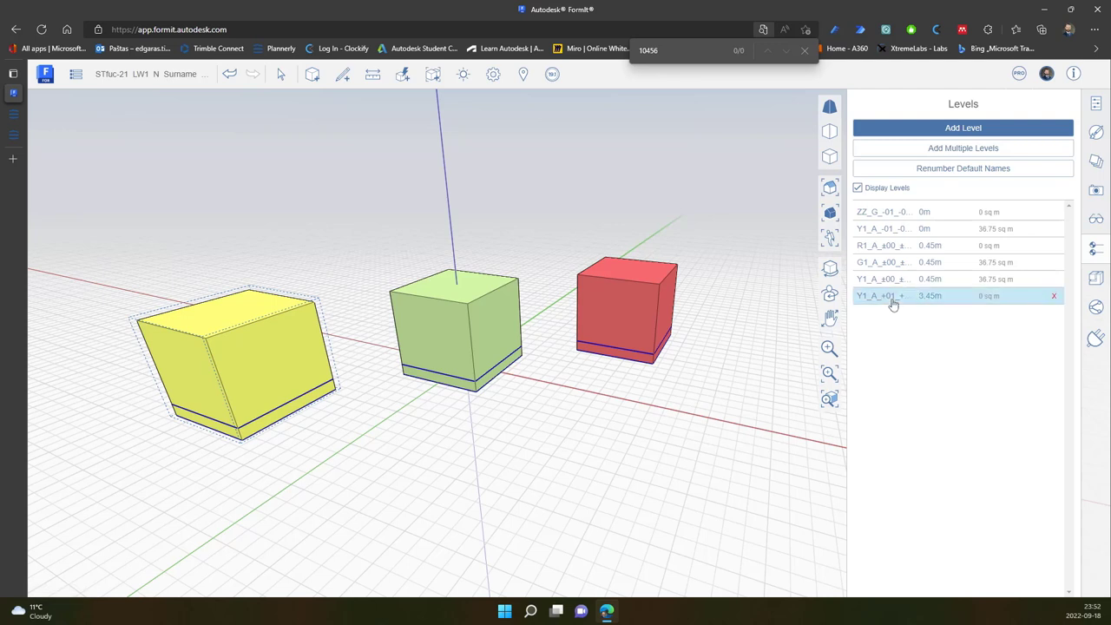
Add another level named G1_A_+01_+3.000
click(890, 296)
key(ctrl+c)
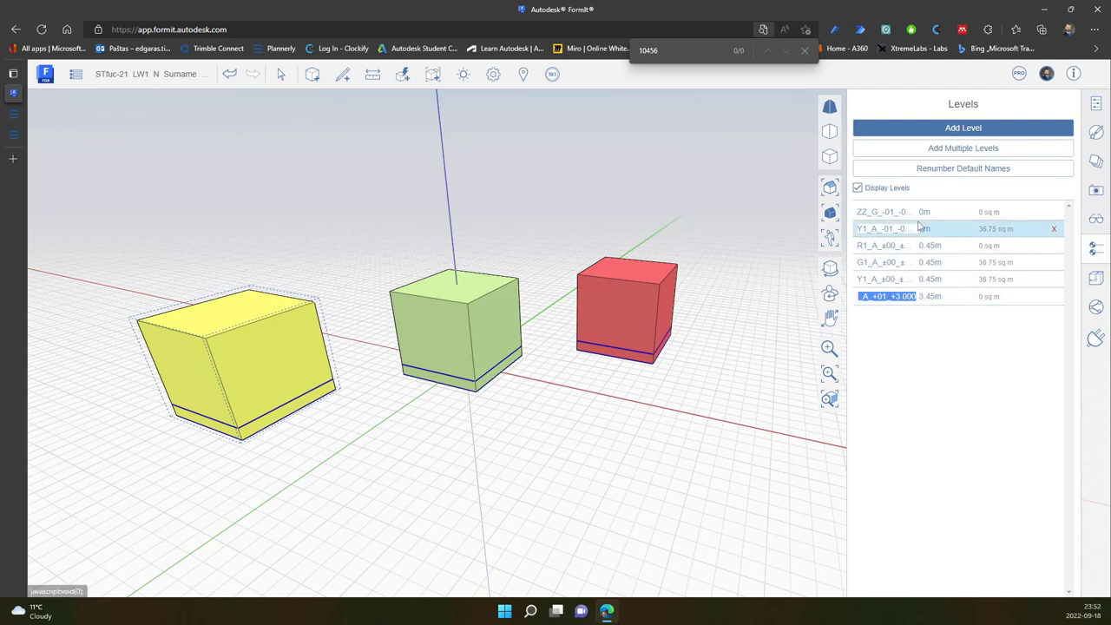
click(964, 127)
click(873, 314)
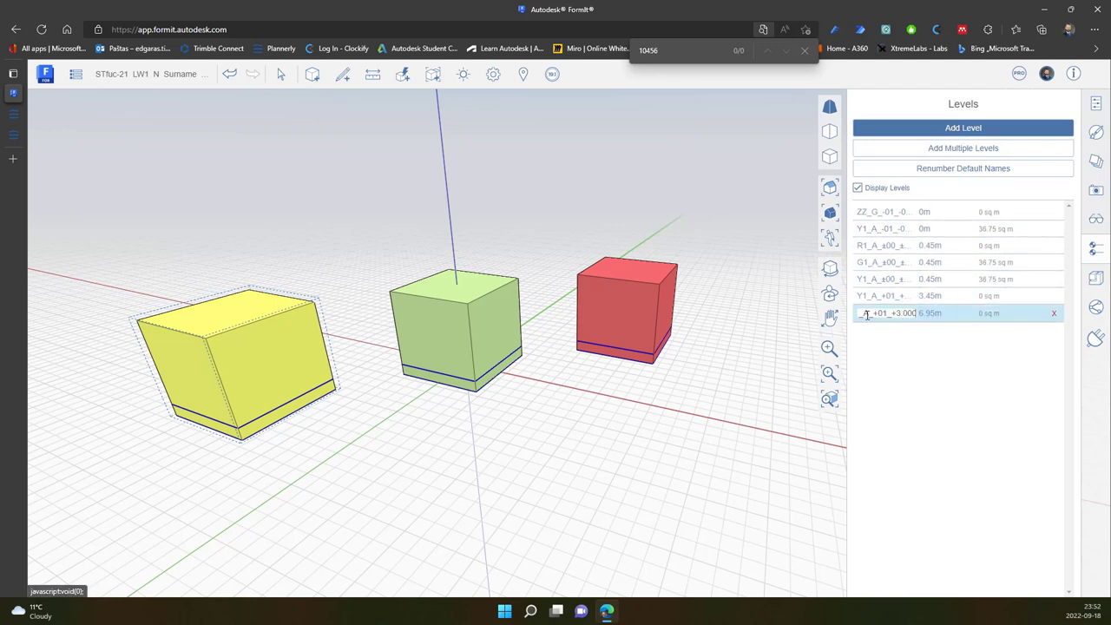
key(ctrl+v)
key(Return)
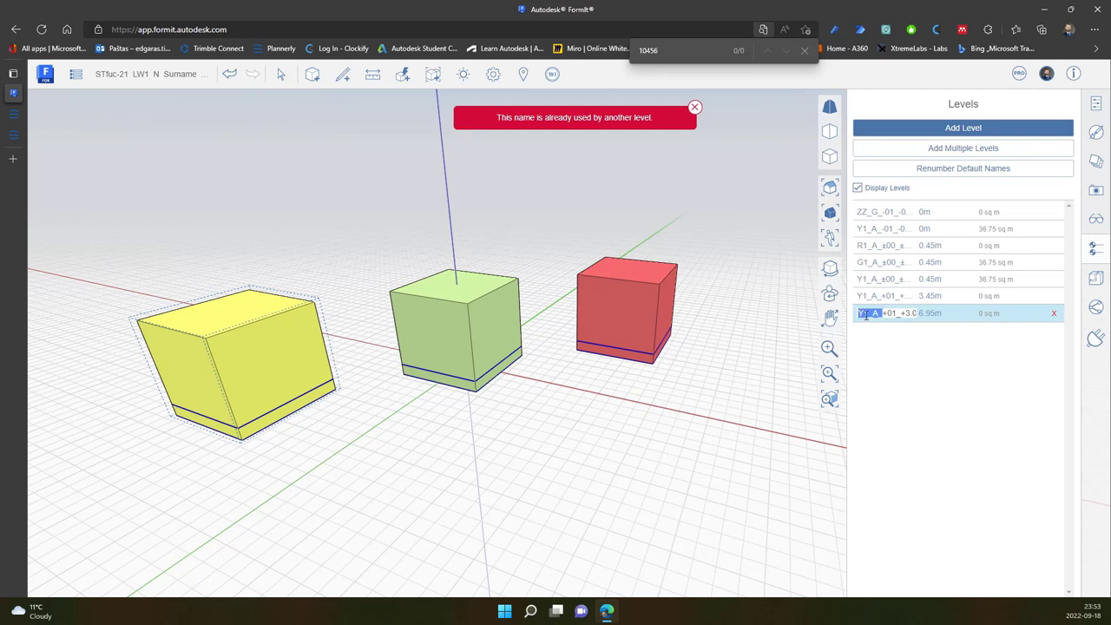
drag(865, 313, 859, 313)
text(G)
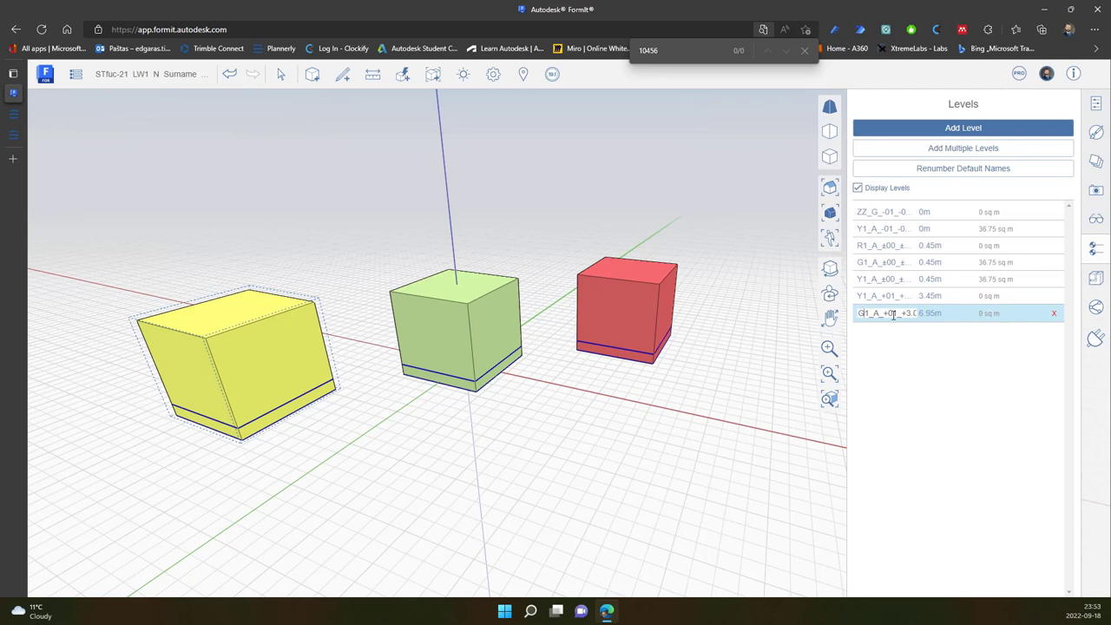
key(Return)
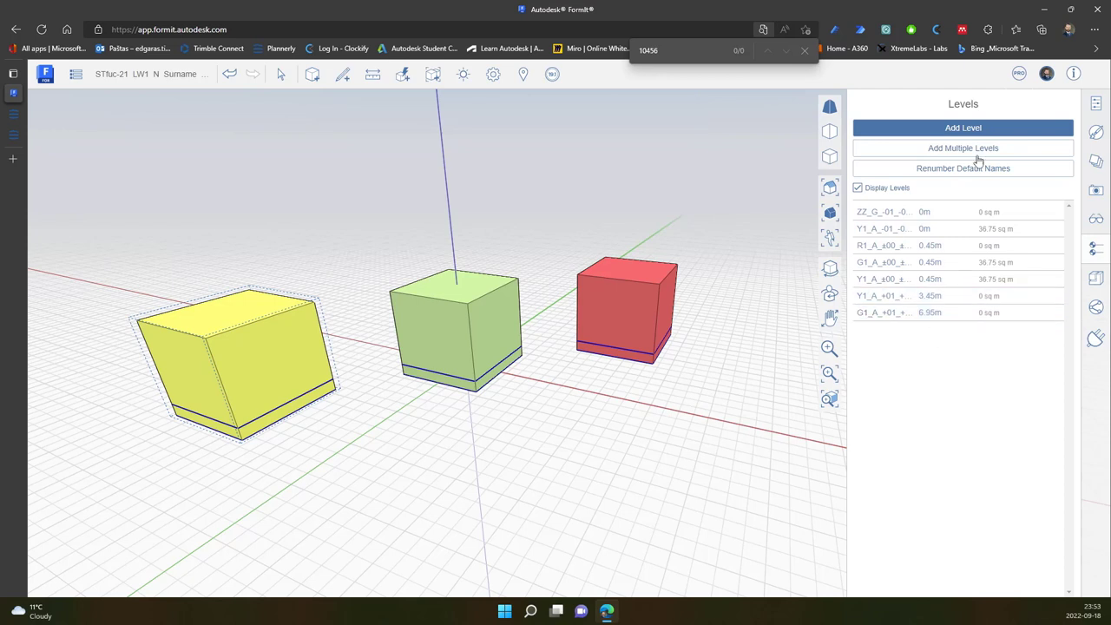
Add an eighth level named R1_A_+01_+3.000
click(908, 128)
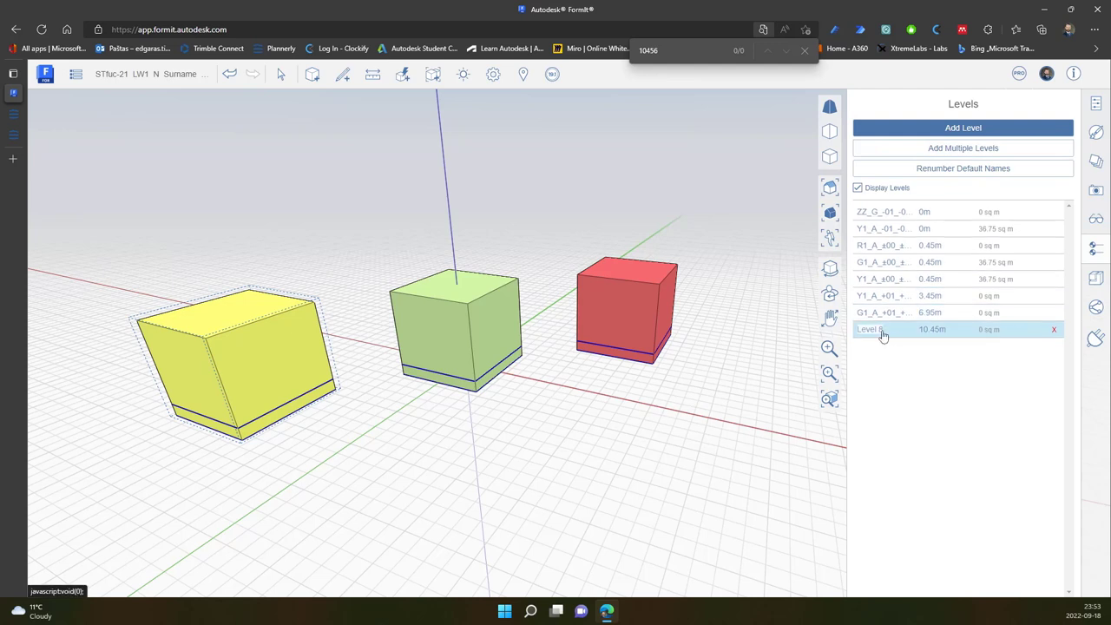
click(877, 330)
double_click(875, 333)
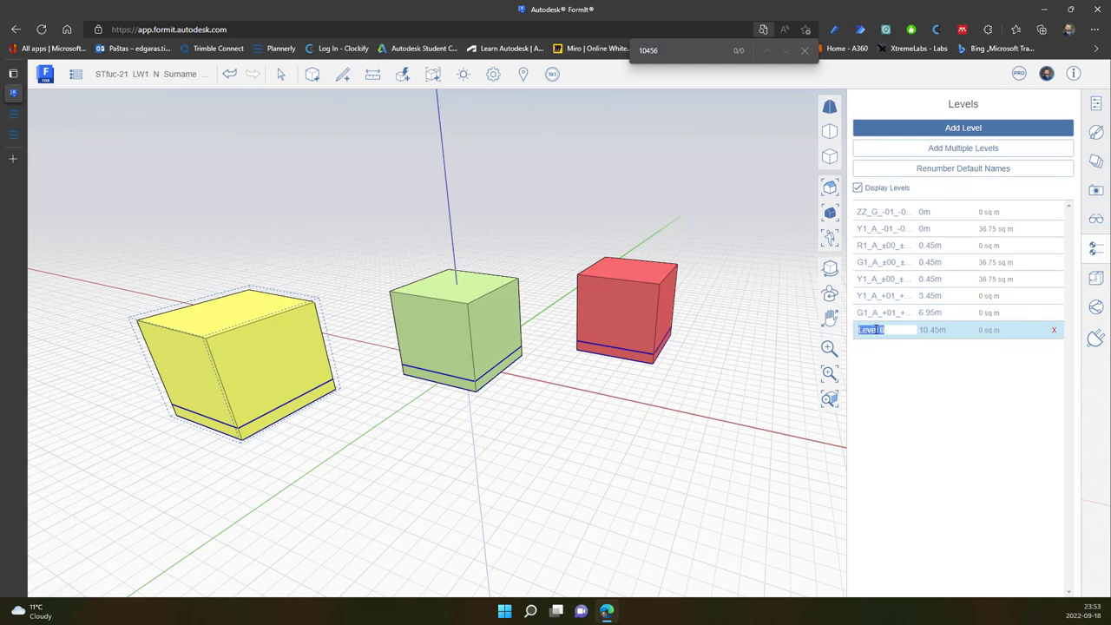
key(ctrl+v)
click(865, 333)
text(R)
key(Delete)
key(Return)
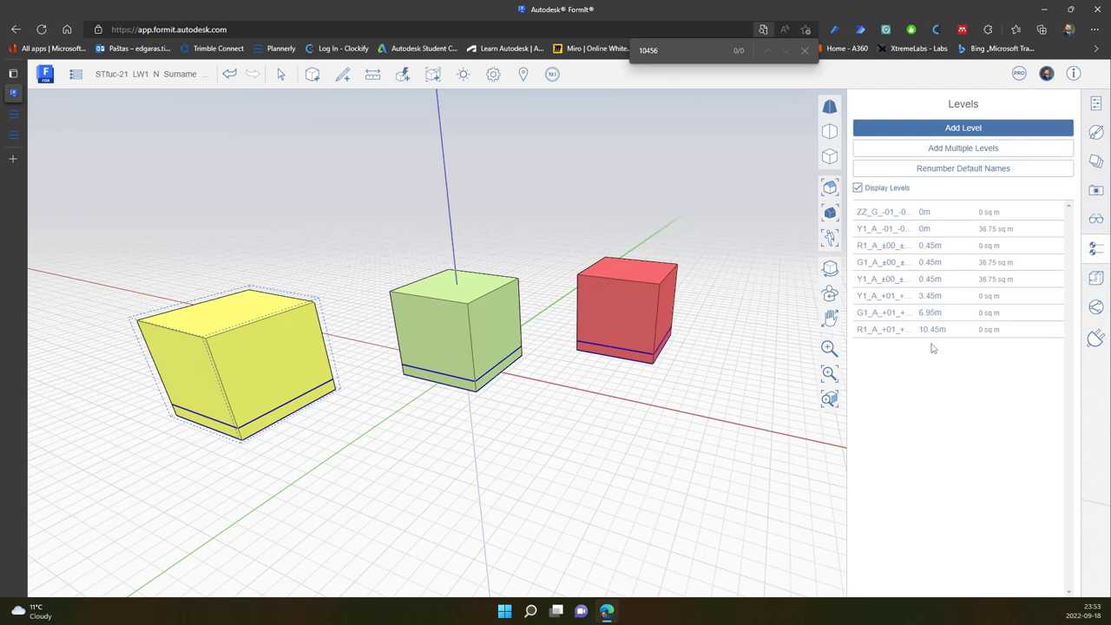
Set the G1_A_+01 and R1_A_+01 level elevations to 3.45 m
double_click(933, 313)
text(3)
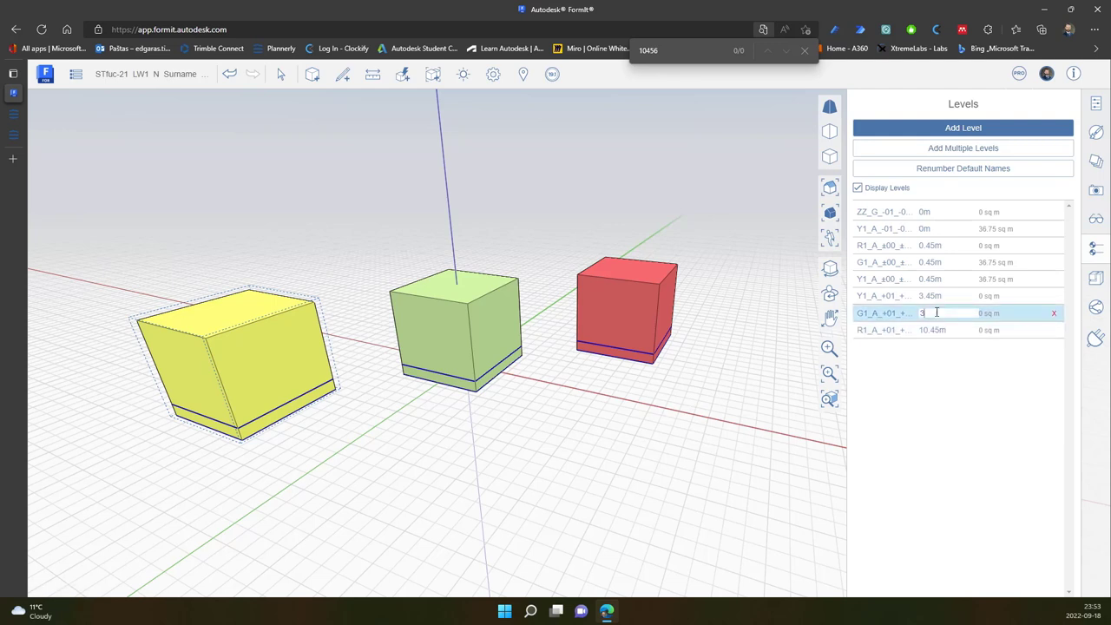
text(.45m)
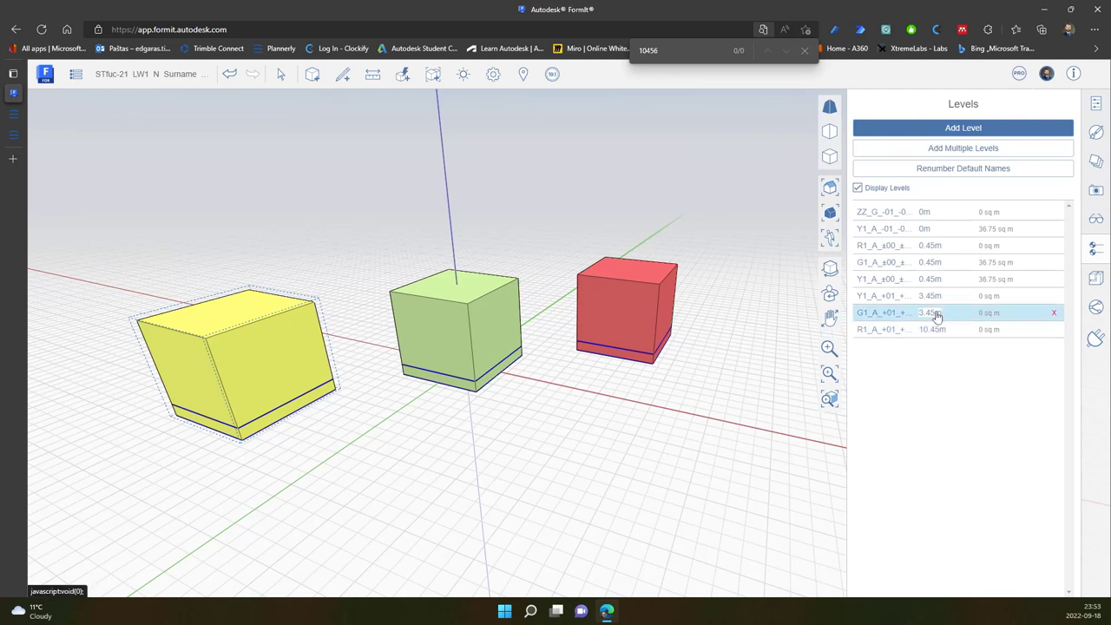
key(Return)
double_click(933, 330)
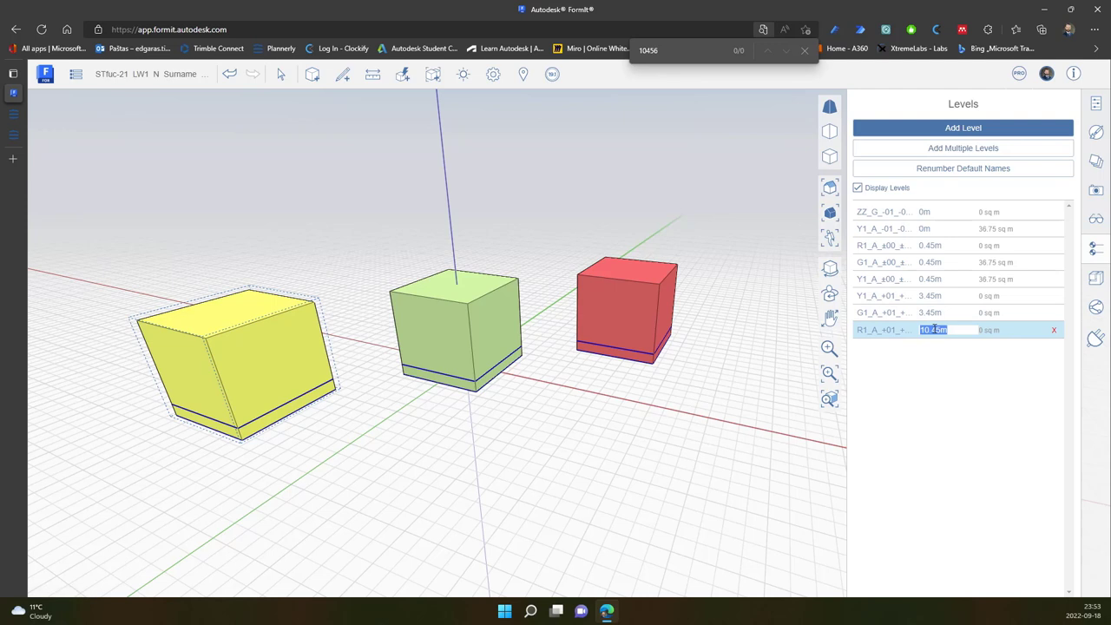
text(3.45)
key(Return)
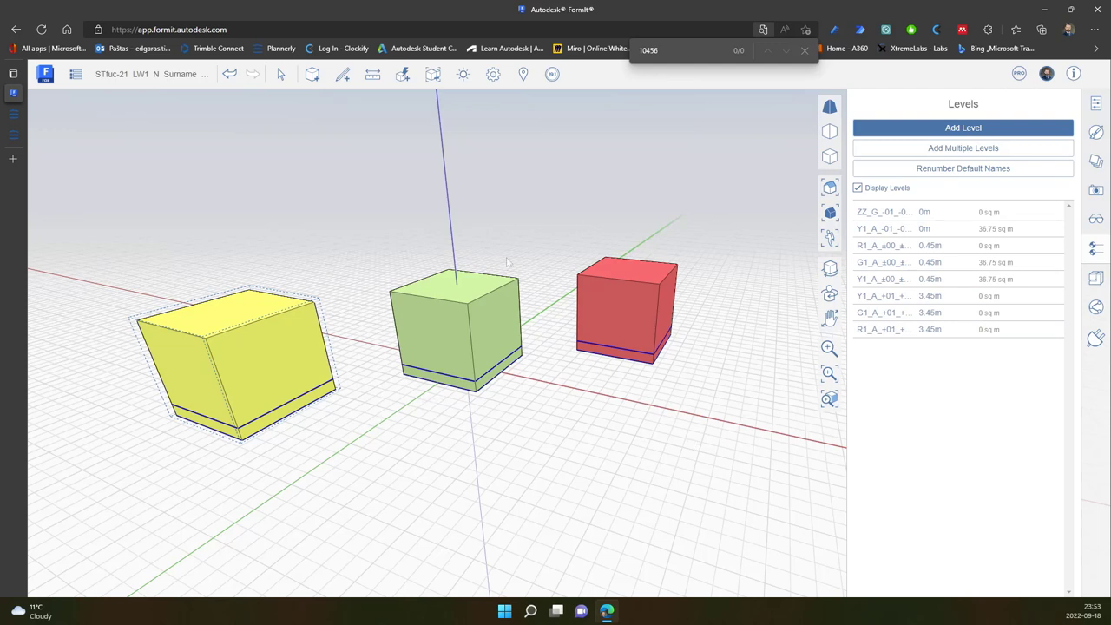
Set the yellow block's levels to only Y1_A_-01, Y1_A_±00 and Y1_A_+01
drag(99, 234, 362, 515)
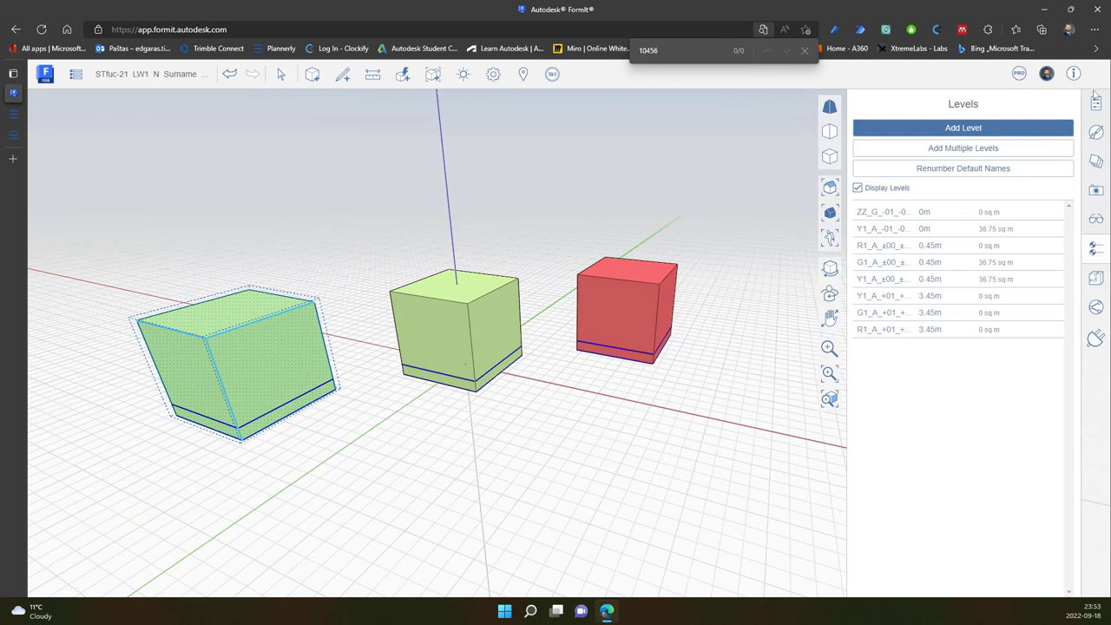
click(1095, 101)
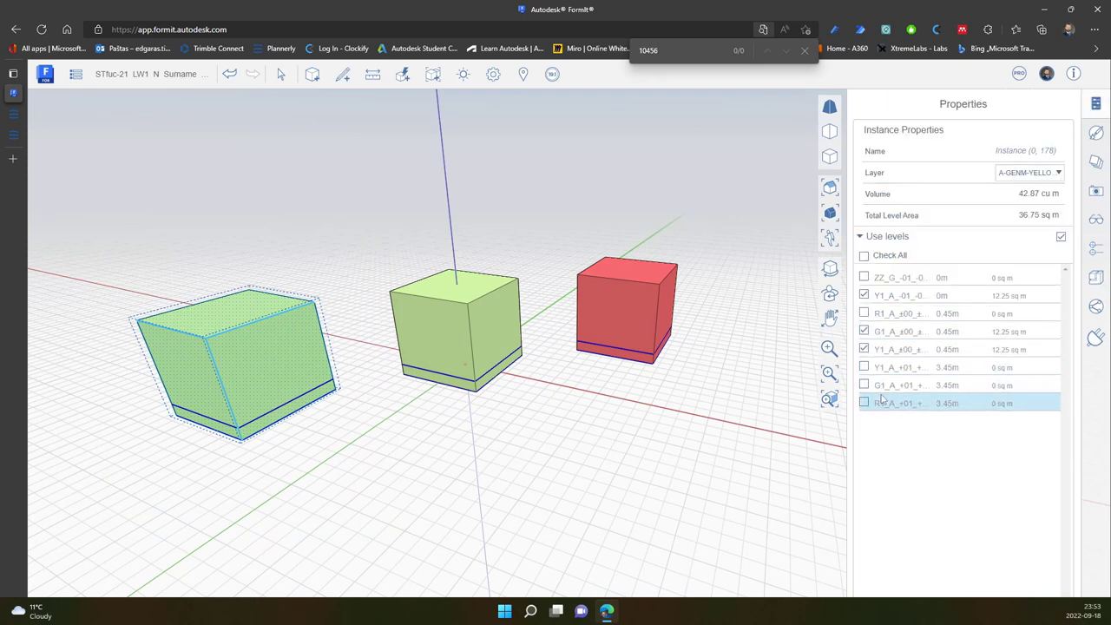
click(863, 295)
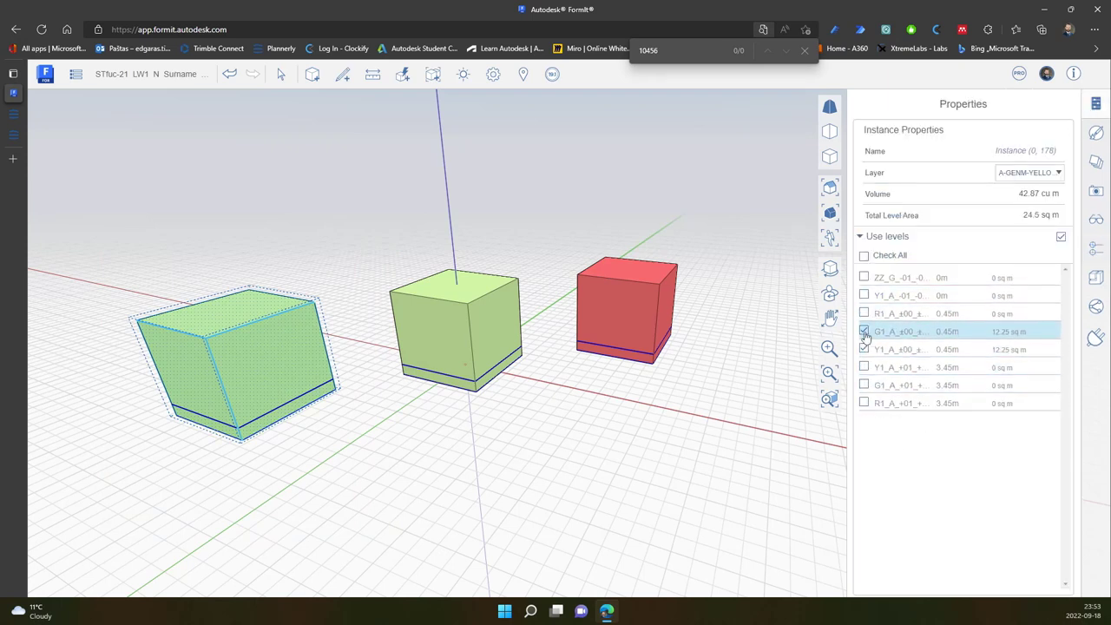
click(863, 331)
click(864, 349)
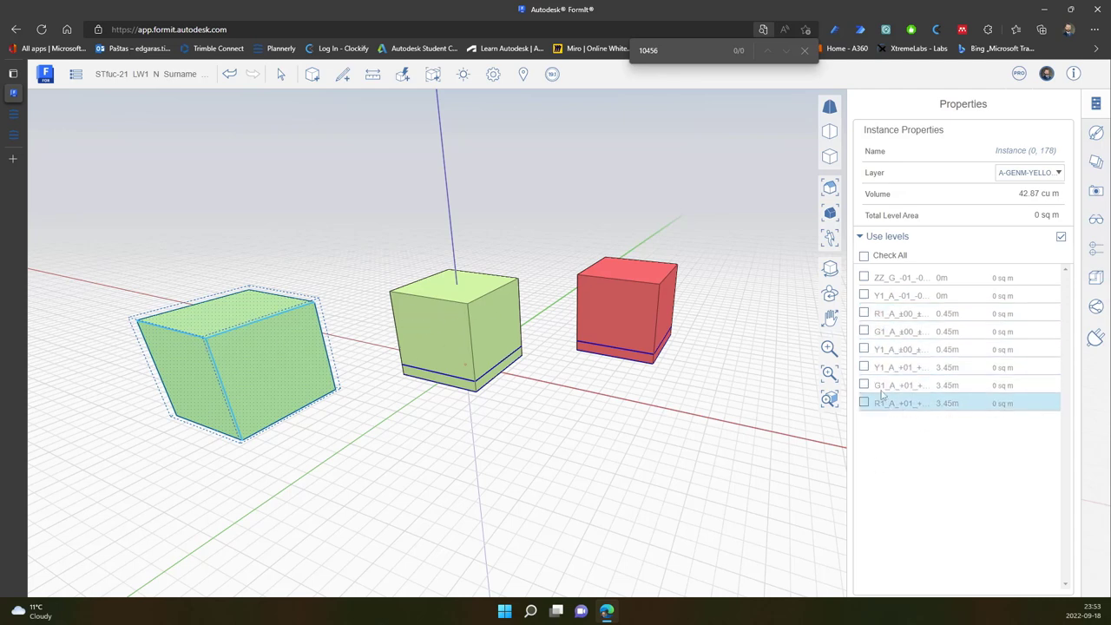
click(864, 367)
click(864, 349)
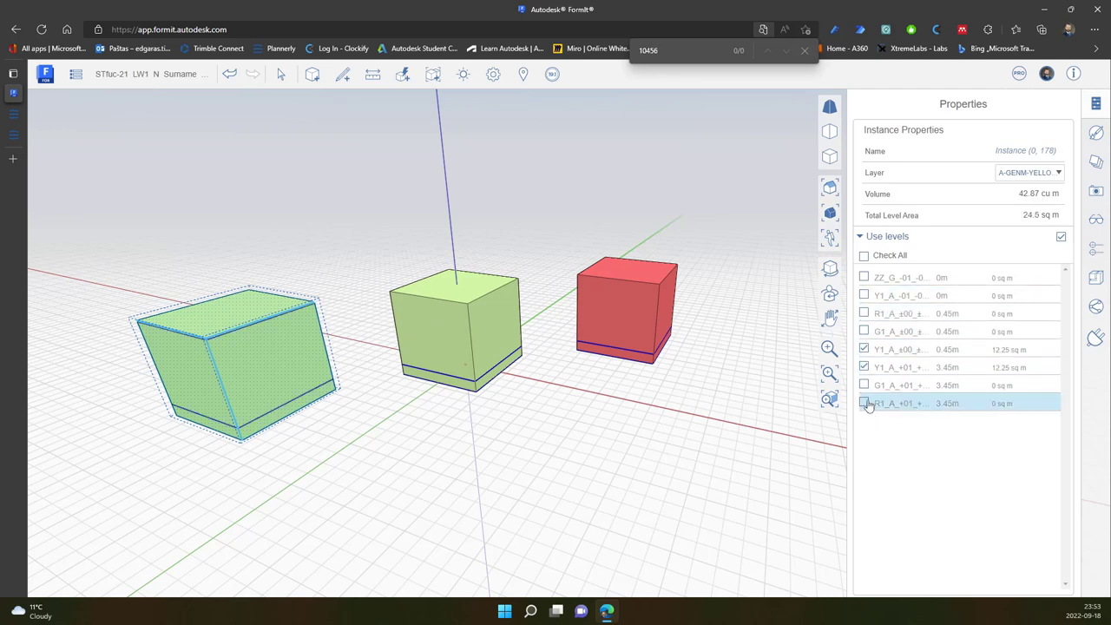
click(864, 295)
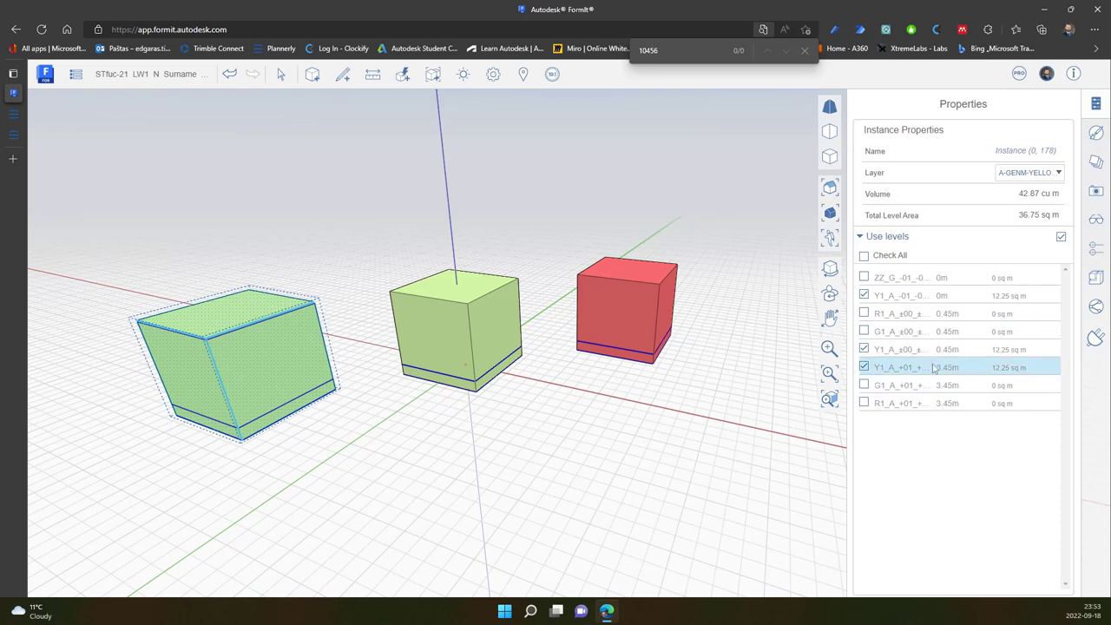
click(333, 463)
scroll(231, 444, up, 3)
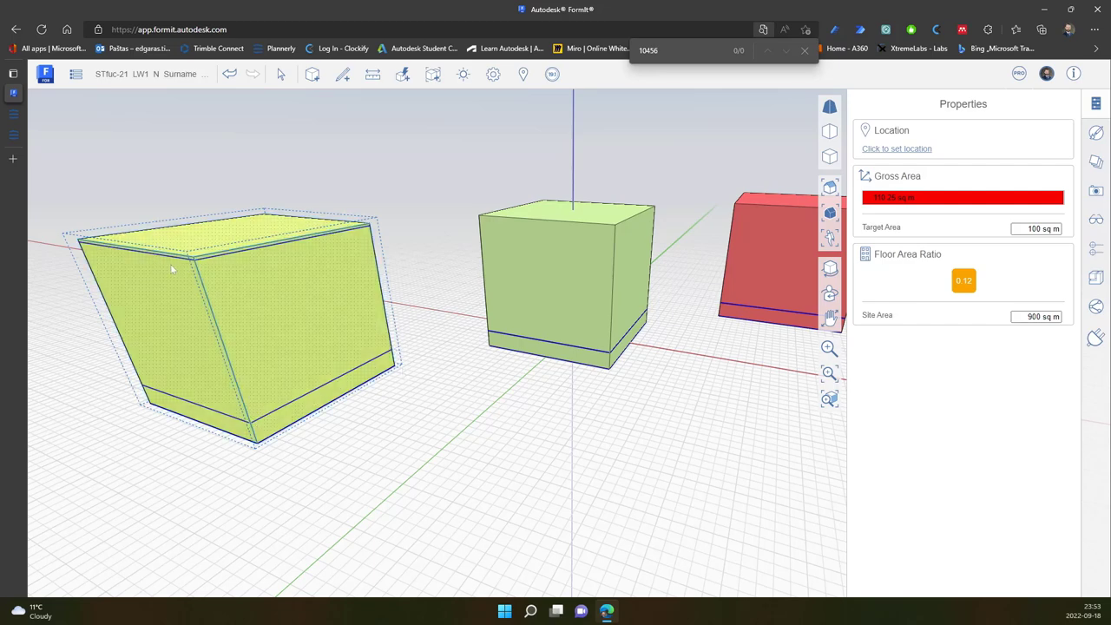
middle_drag(387, 222, 499, 491)
scroll(437, 480, down, 1)
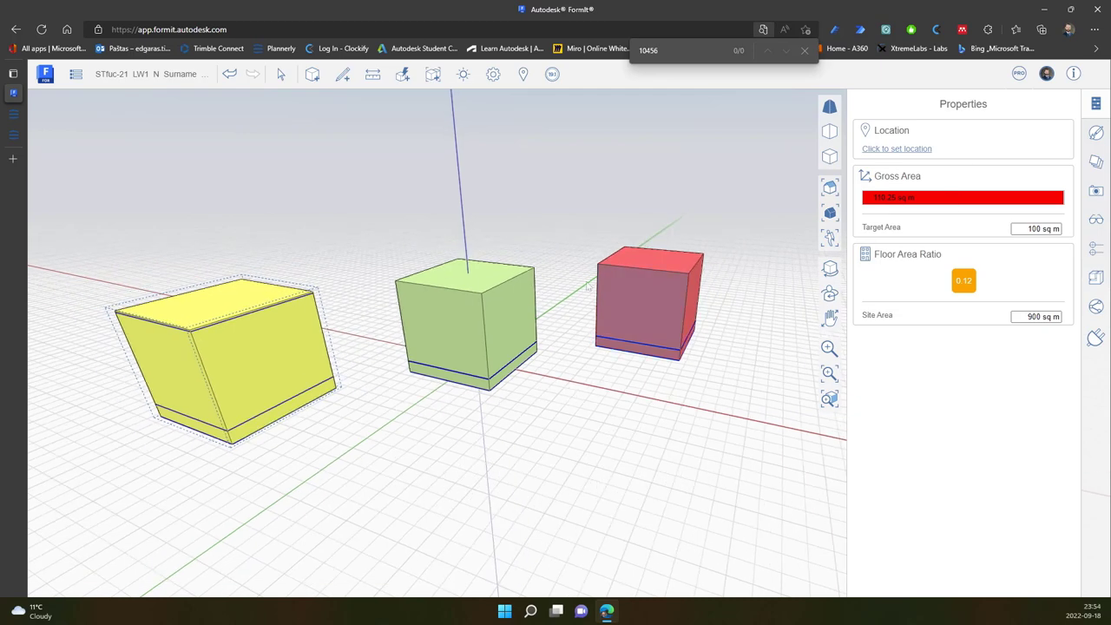
Set the green block's levels to ZZ_G_-01, G1_A_±00 and G1_A_+01, clearing the Y1 levels
drag(364, 228, 540, 379)
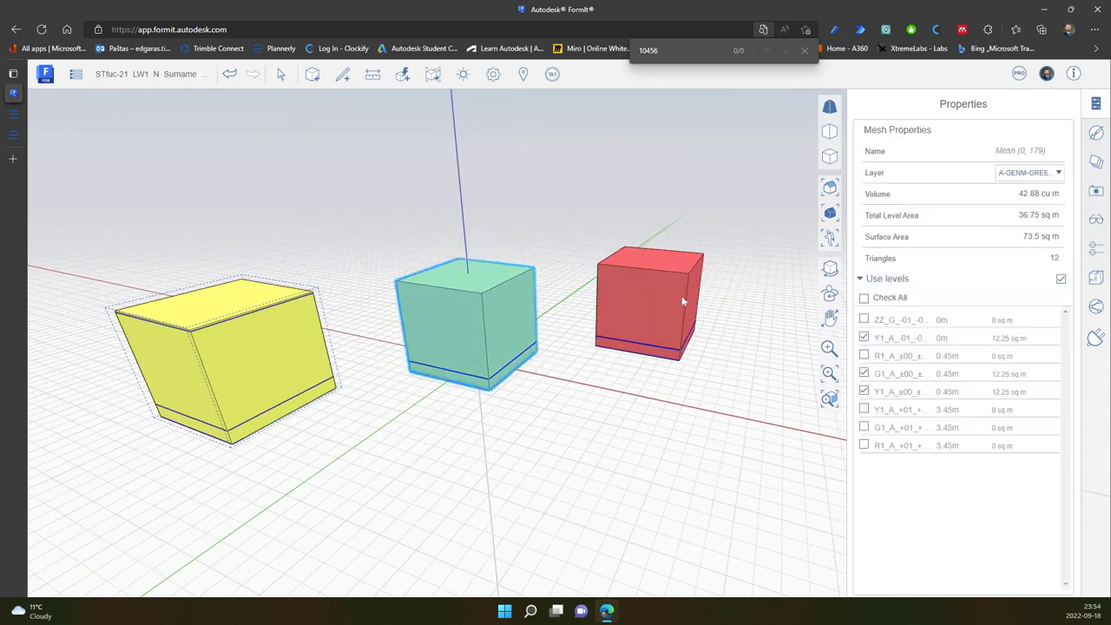
click(864, 392)
click(865, 373)
click(864, 338)
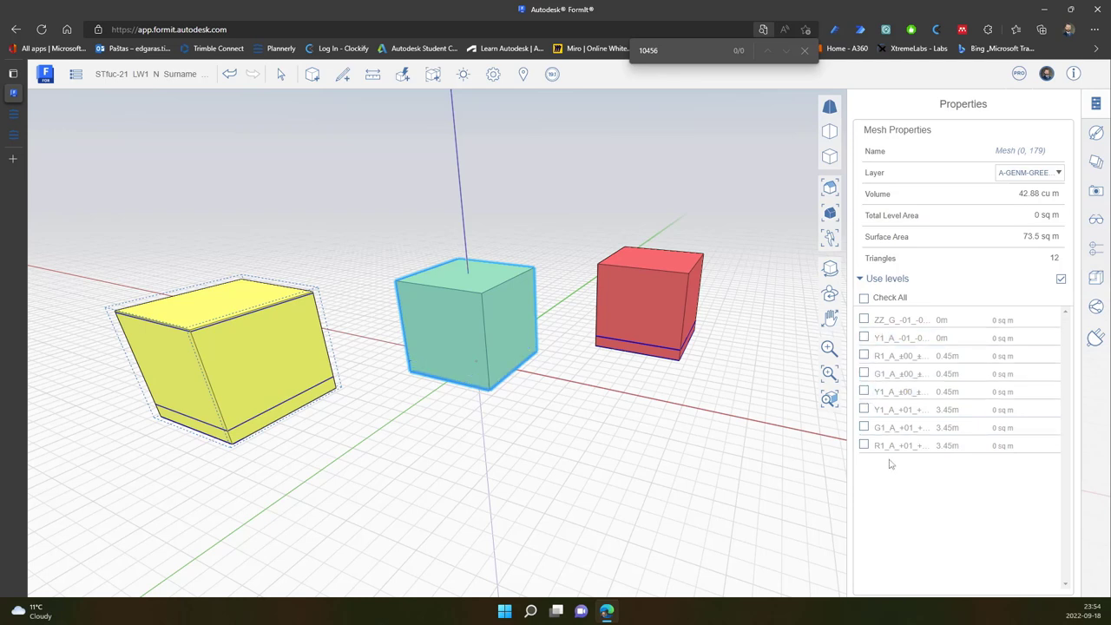
click(864, 373)
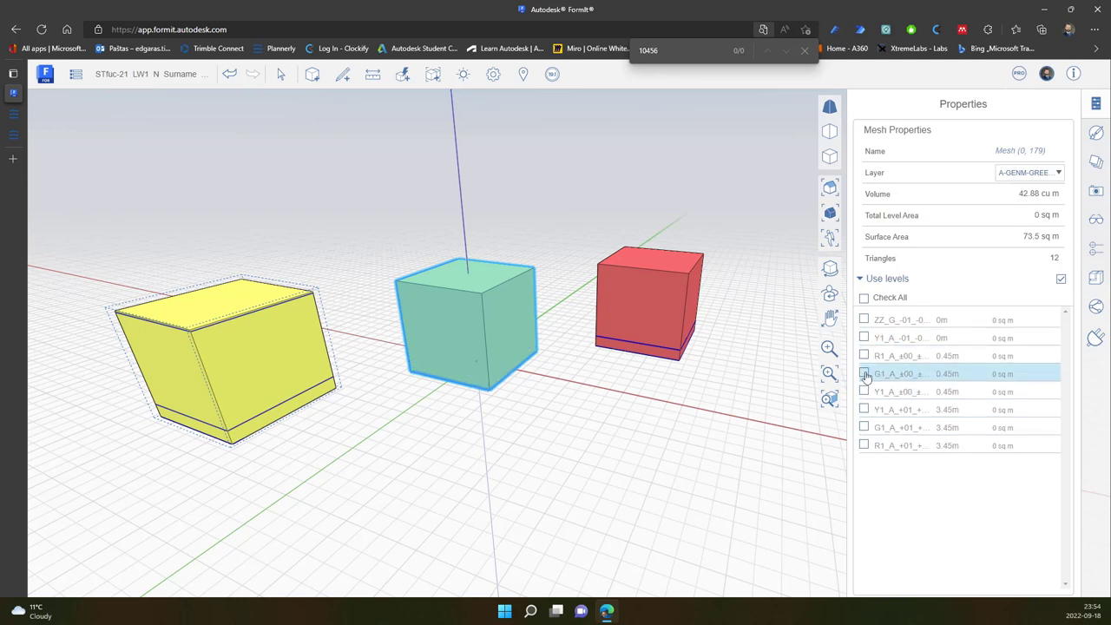
click(865, 427)
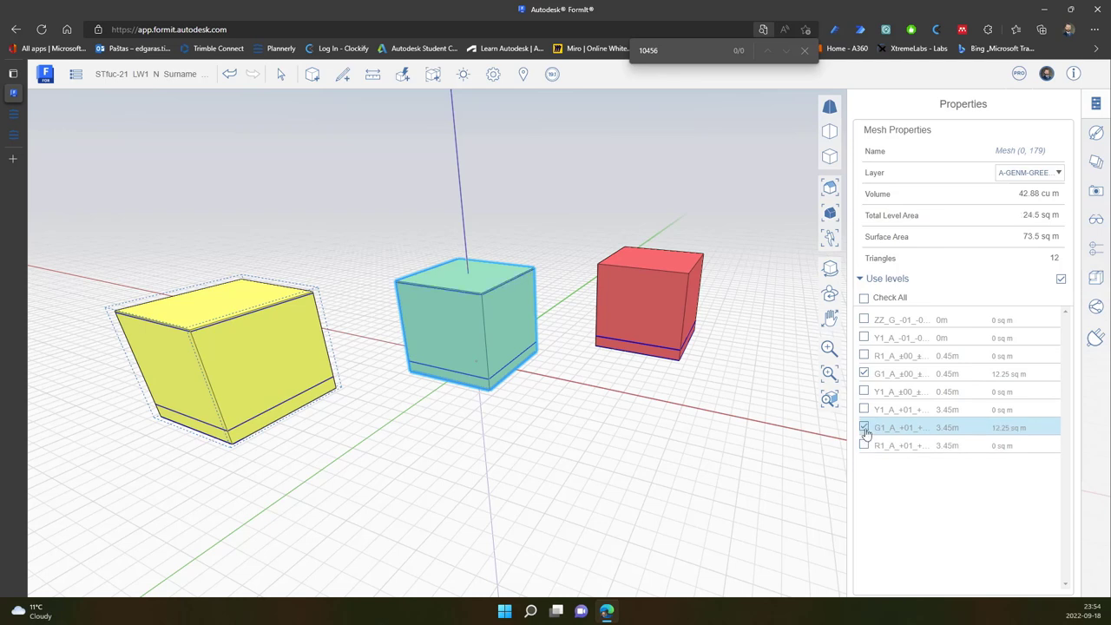
click(865, 319)
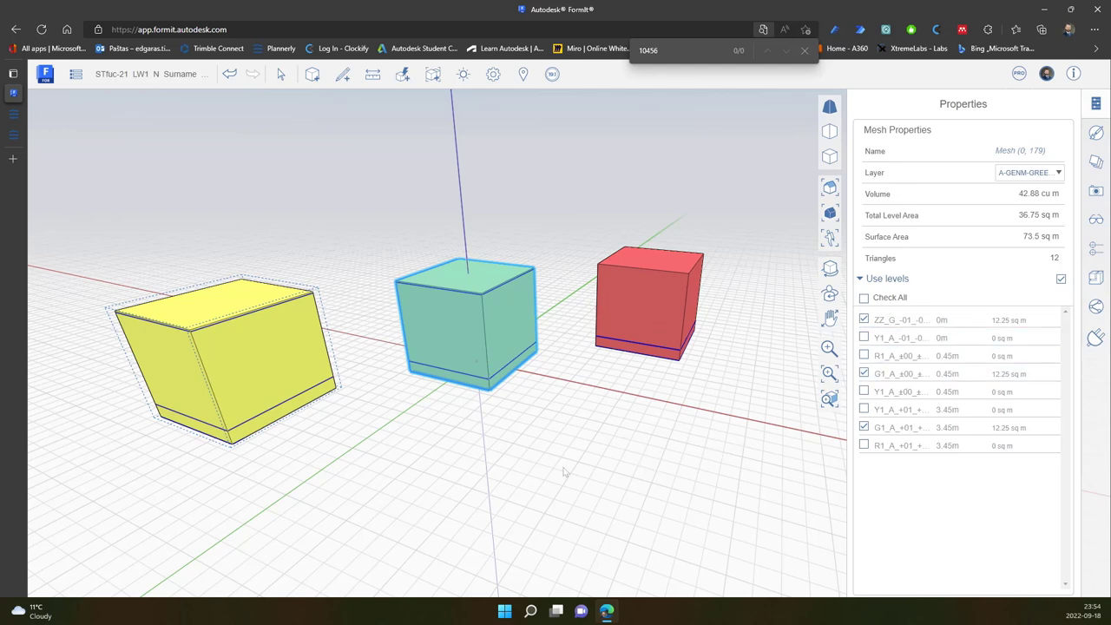
click(574, 435)
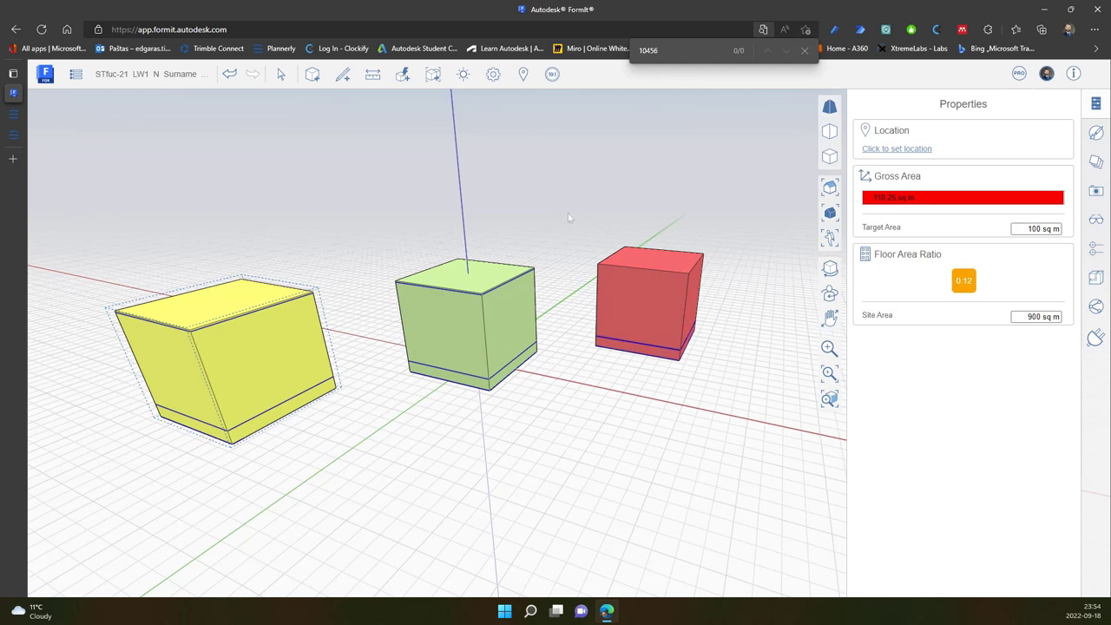
Set the red block's levels to ZZ_G_-01, R1_A_±00 and R1_A_+01, clearing Y1 and G1
drag(568, 217, 751, 420)
click(864, 350)
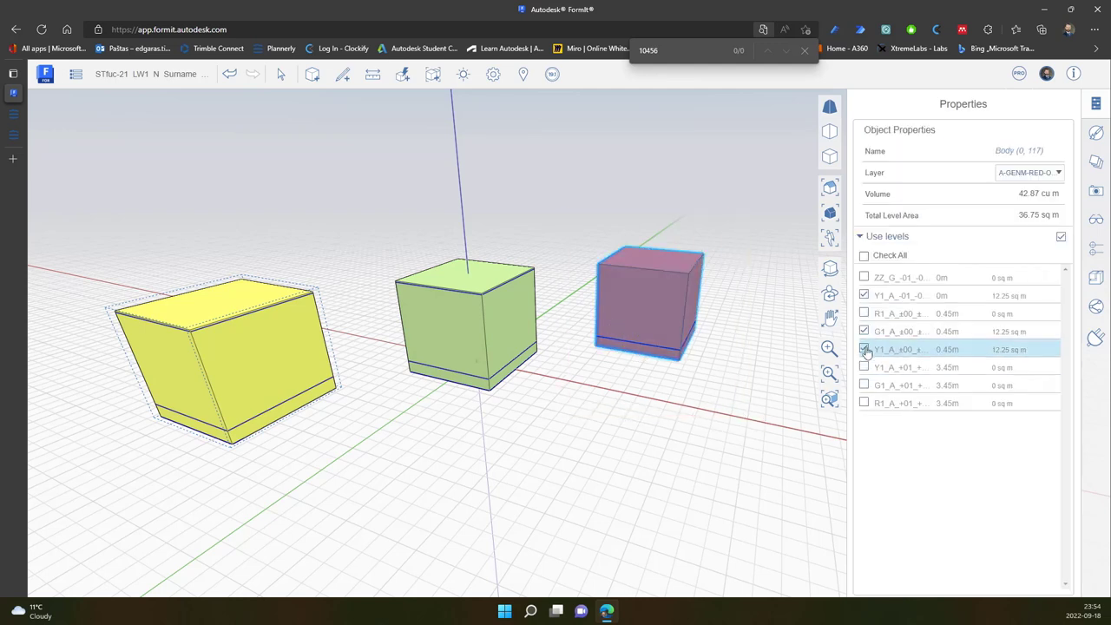
click(864, 349)
click(864, 331)
click(867, 297)
click(864, 296)
click(865, 278)
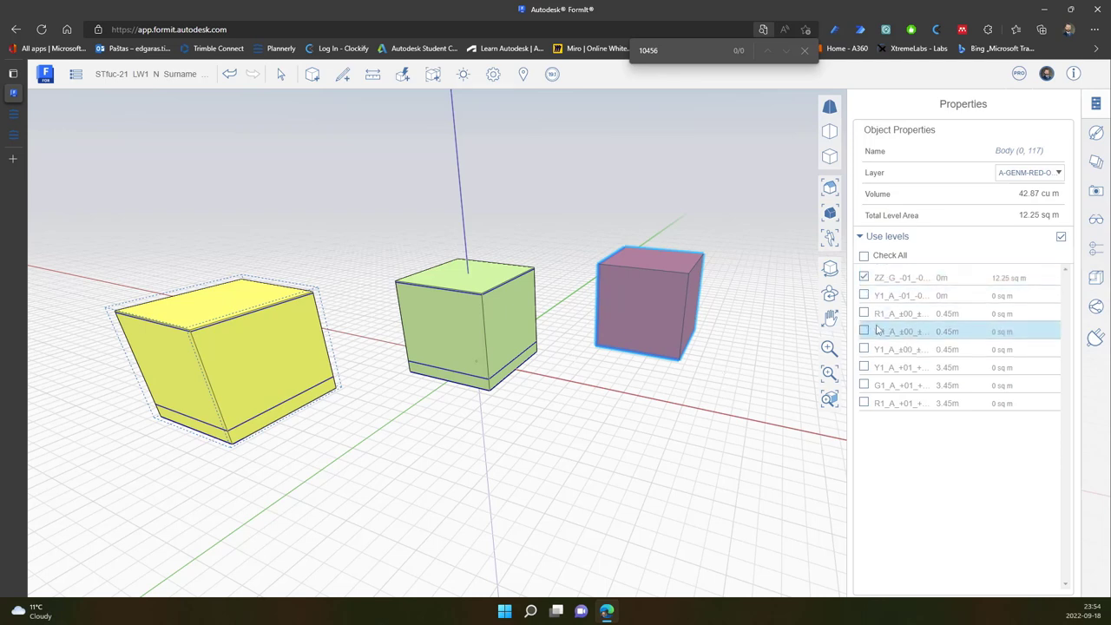
click(863, 403)
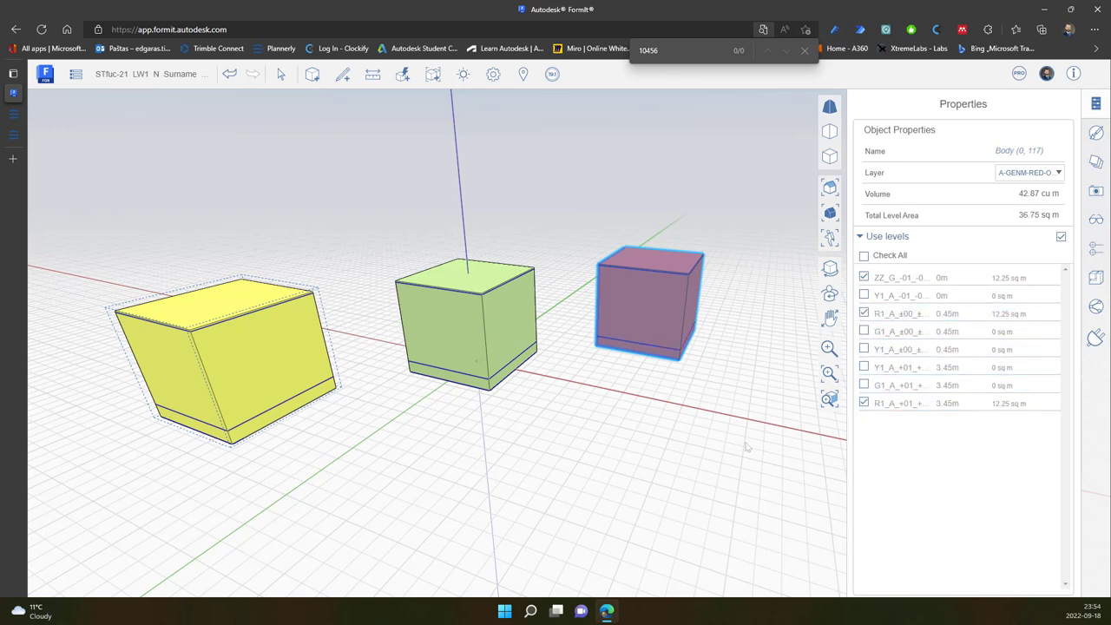
click(706, 433)
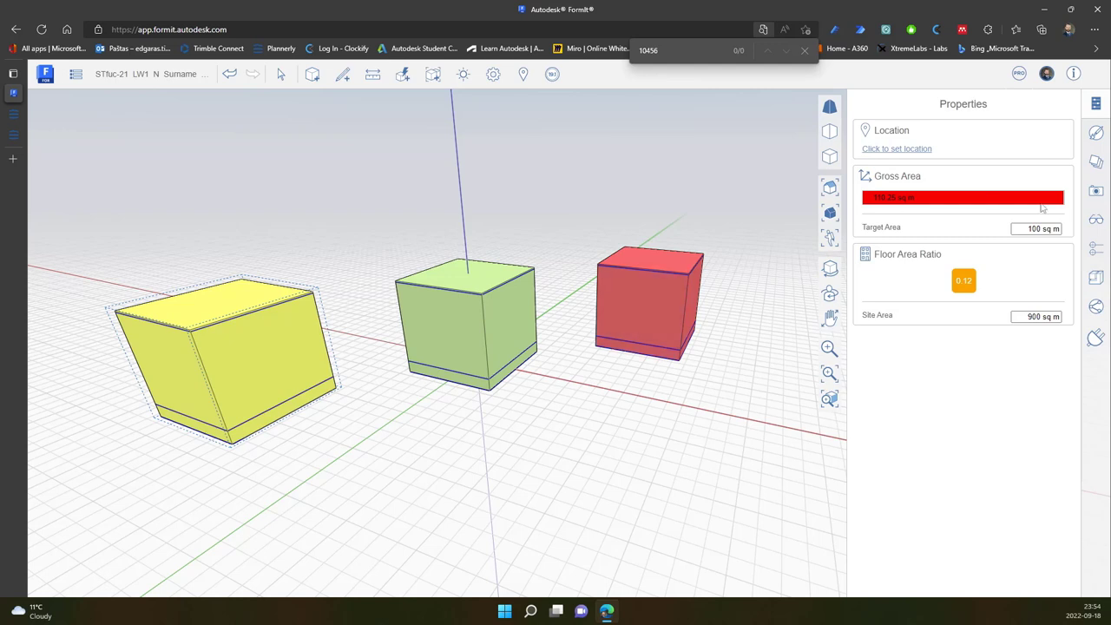
Toggle the Environment level lines off and on, then reopen the Levels list to check areas
click(1096, 248)
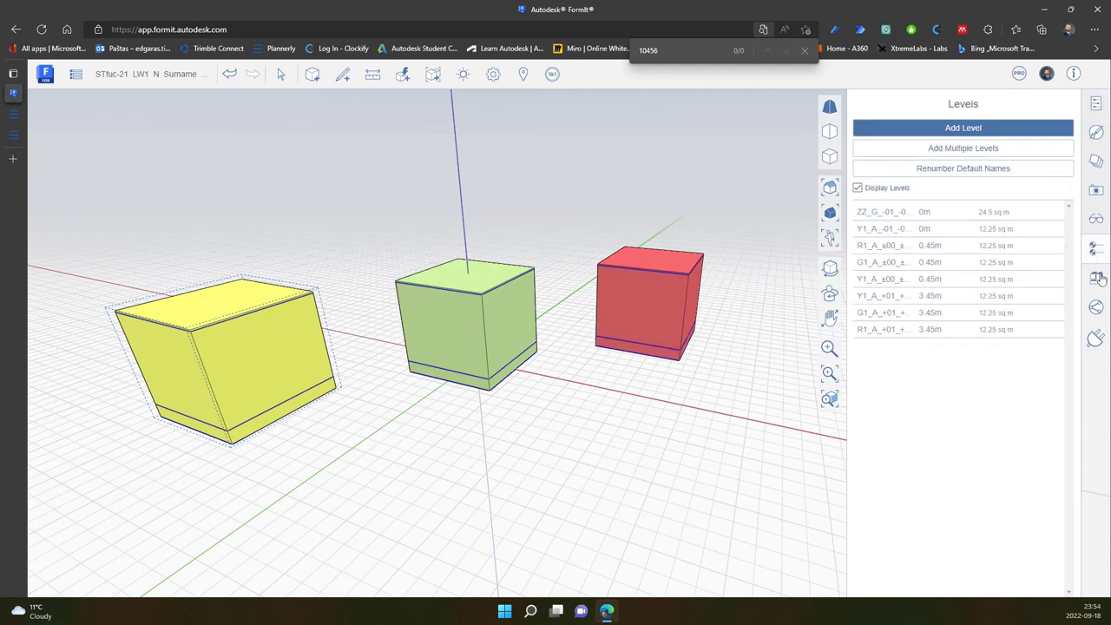
click(1096, 219)
click(1041, 130)
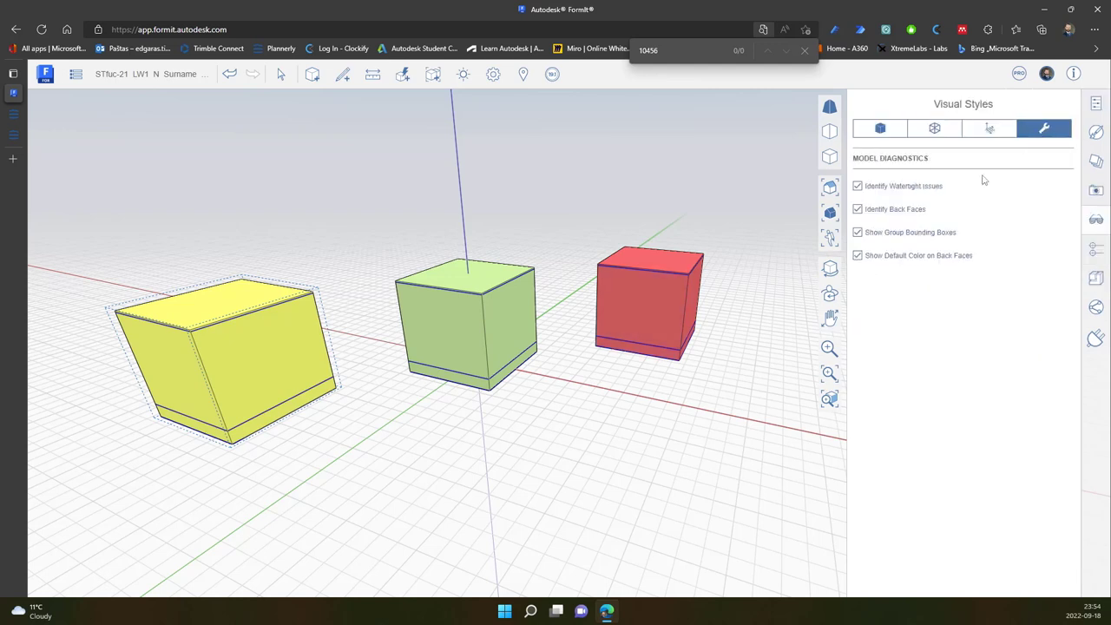
click(992, 130)
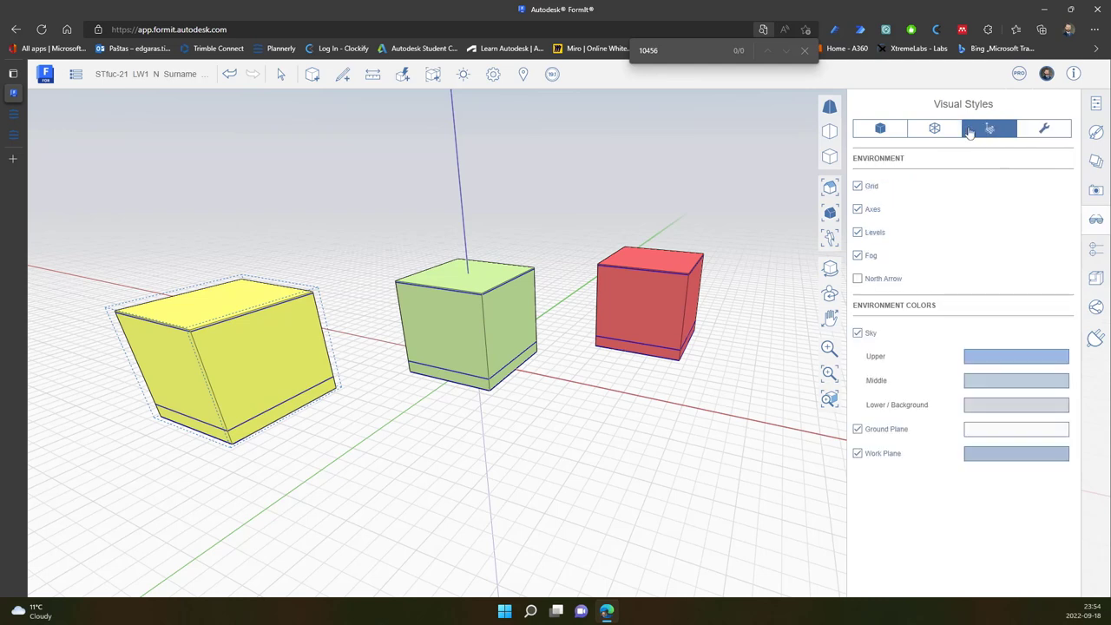
click(876, 233)
click(877, 232)
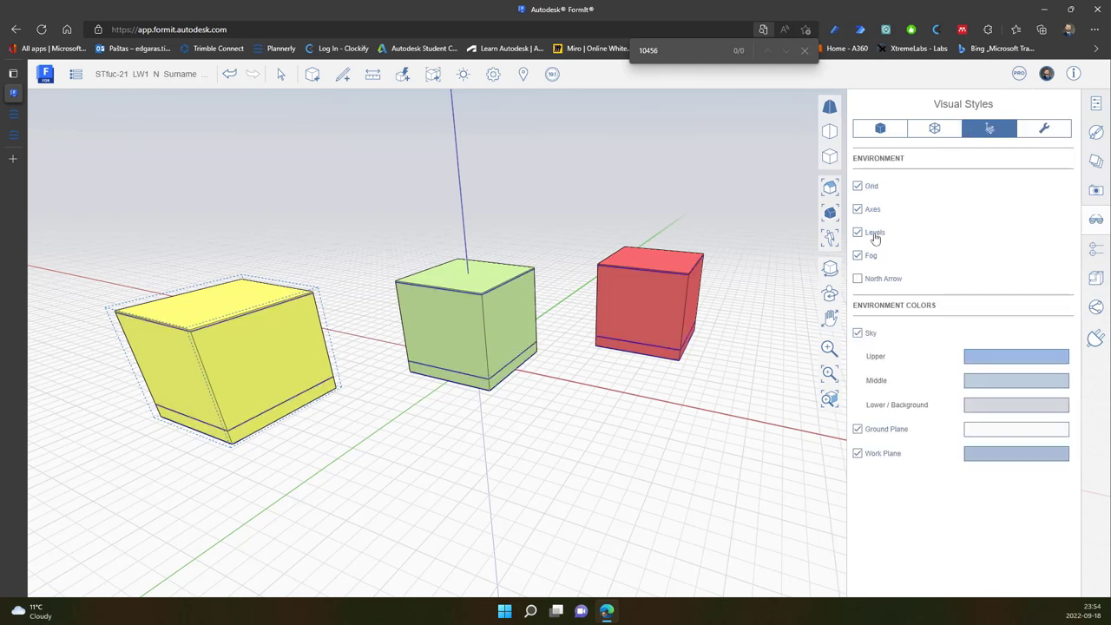
click(1096, 249)
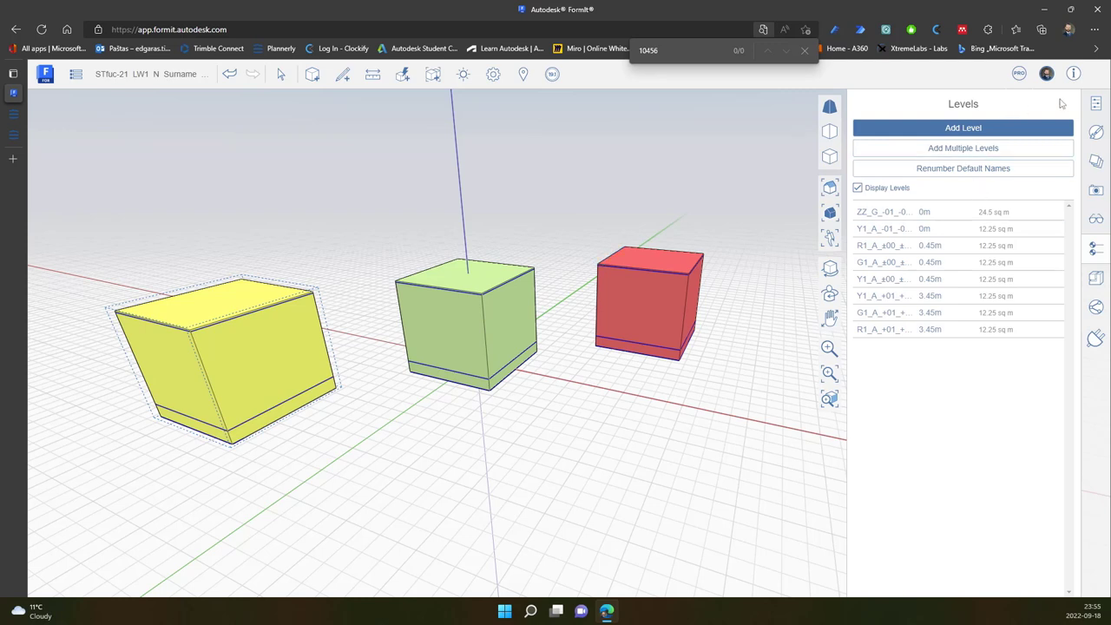
click(1101, 104)
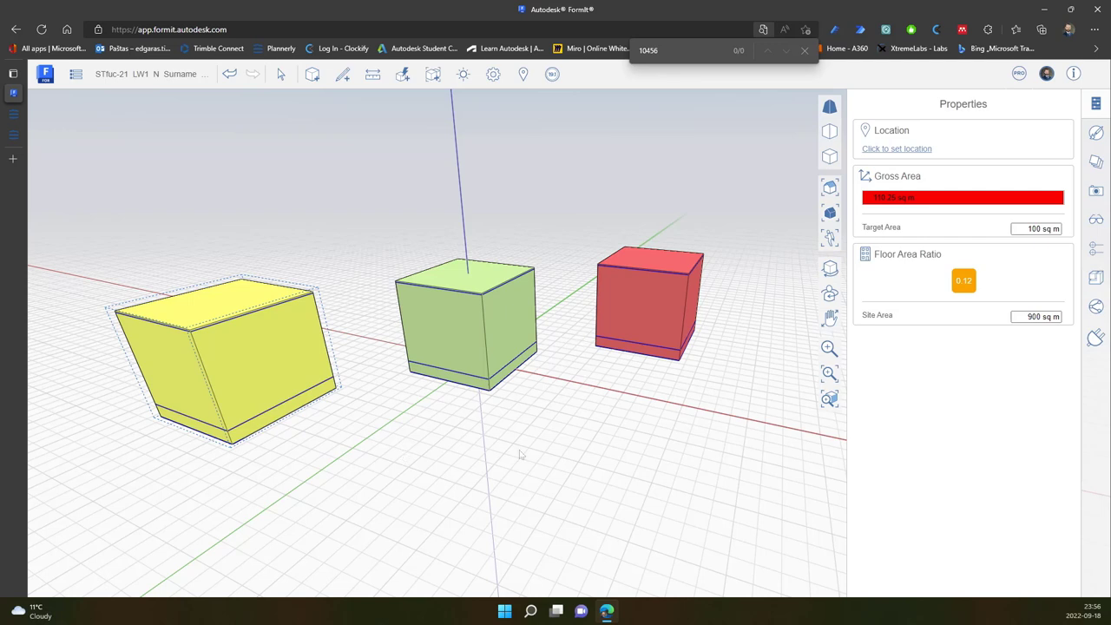
click(1098, 251)
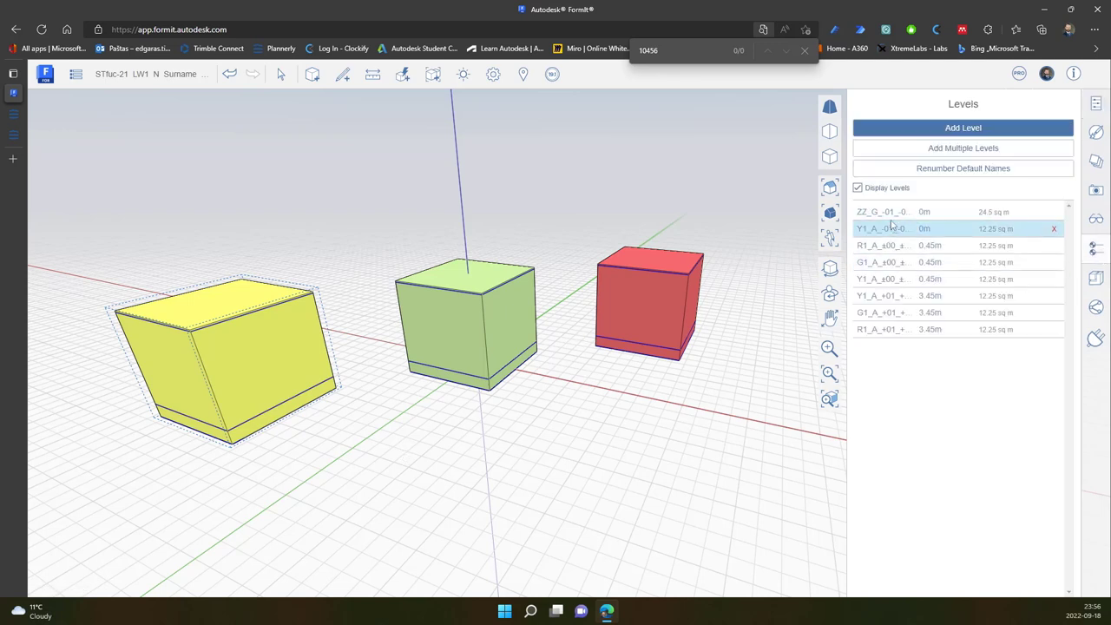